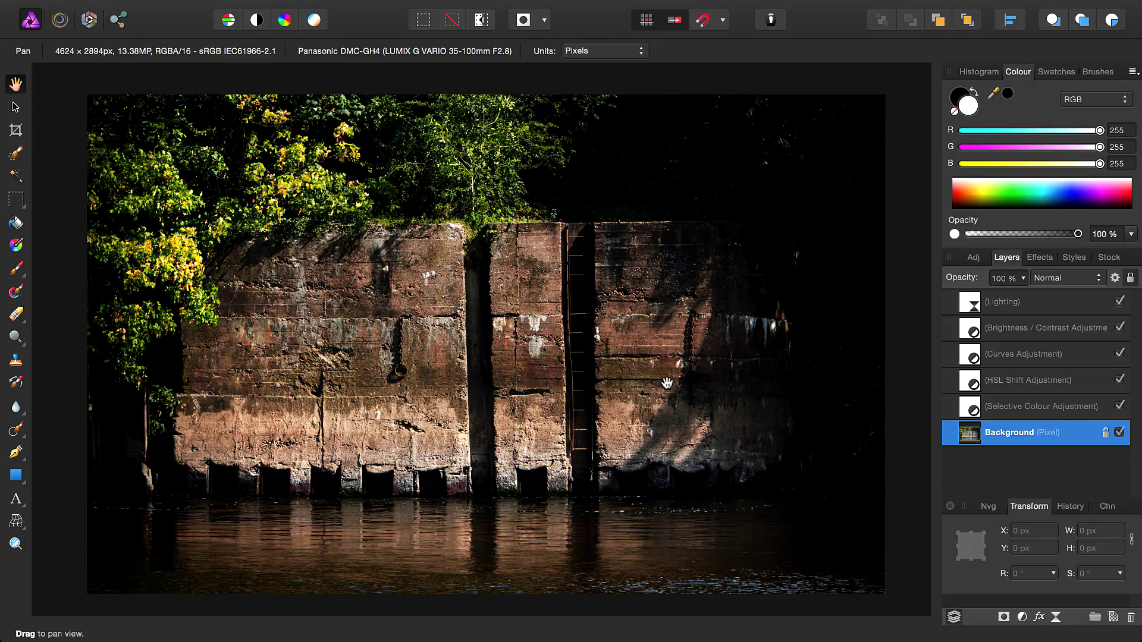
# Add the art text "SAFE" on the upper part of the concrete wall, at about 261 pt.
pyautogui.moveTo(21, 505); pyautogui.dragTo(113, 500)
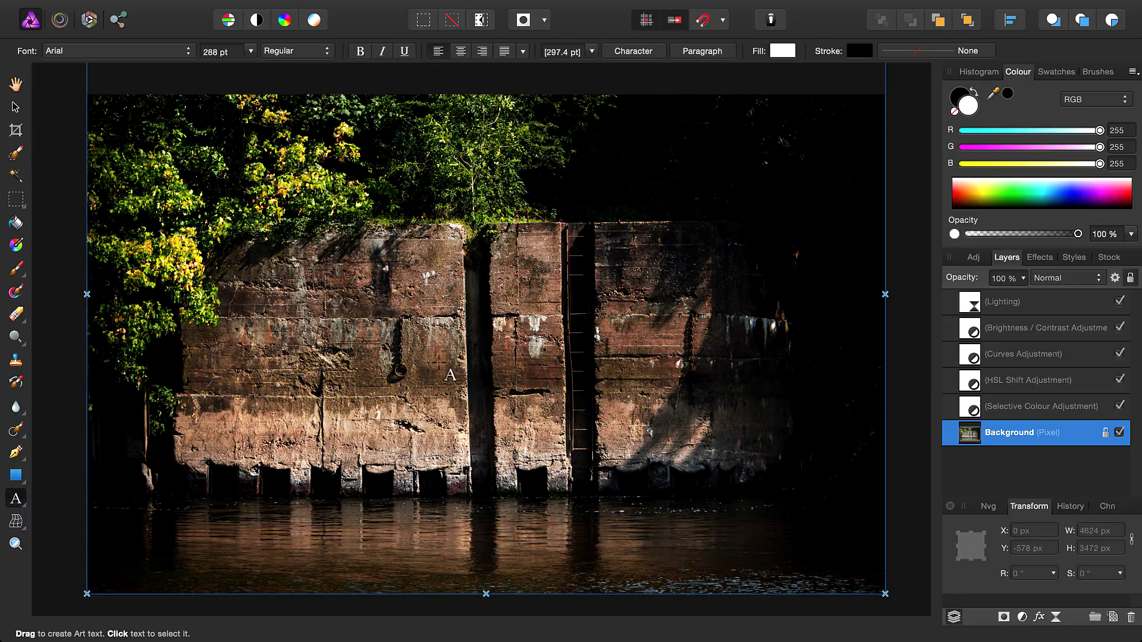
pyautogui.hscroll(-5, 429, 359)
pyautogui.scroll(3, 363, 345)
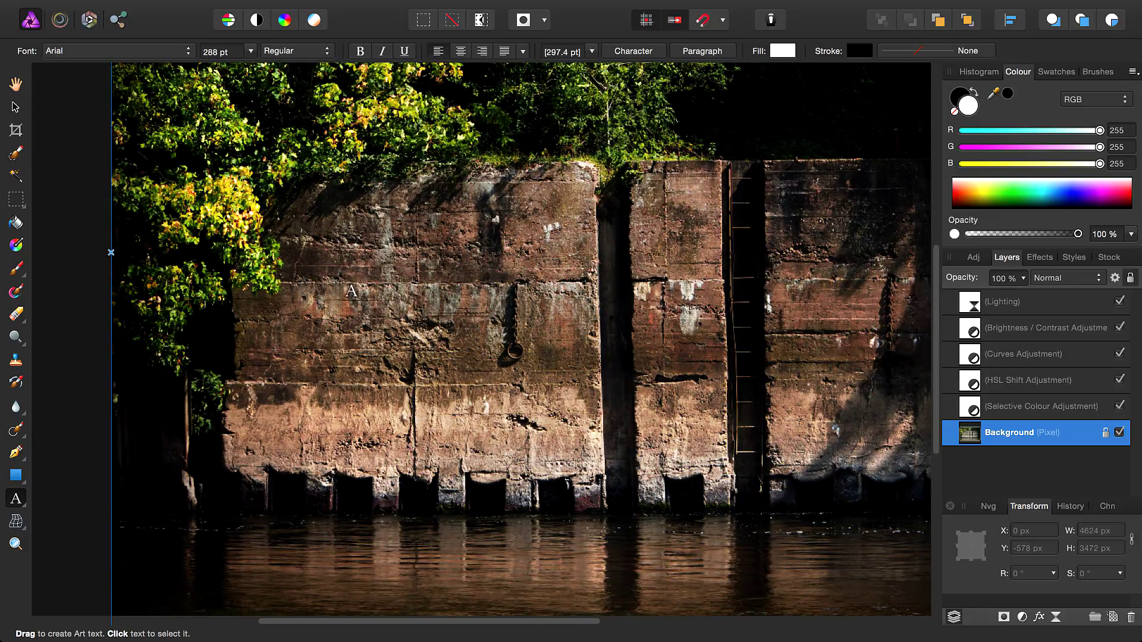
pyautogui.moveTo(318, 278); pyautogui.dragTo(395, 344)
pyautogui.write('SAFE')
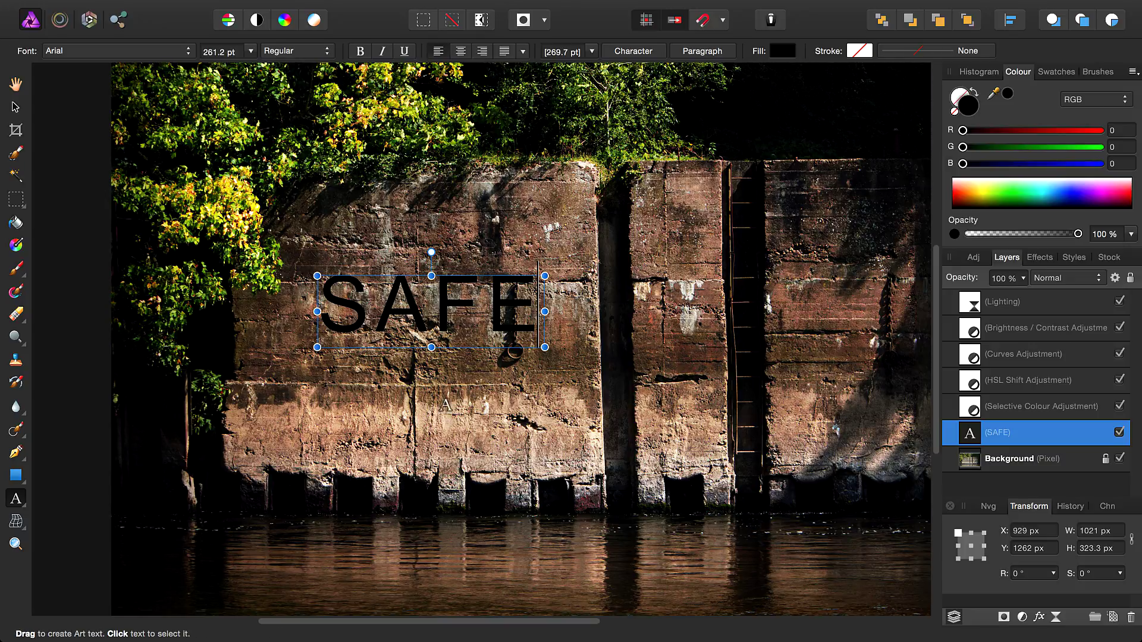
# Change the font of the whole SAFE text to Chalkduster.
pyautogui.moveTo(541, 297); pyautogui.dragTo(306, 316)
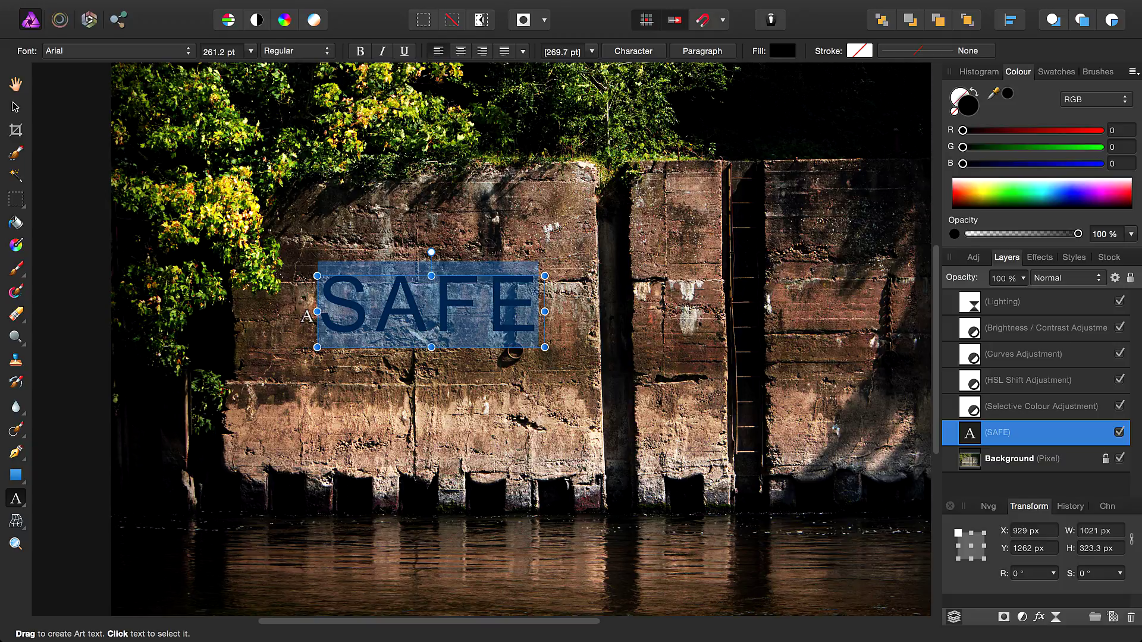
pyautogui.click(106, 52)
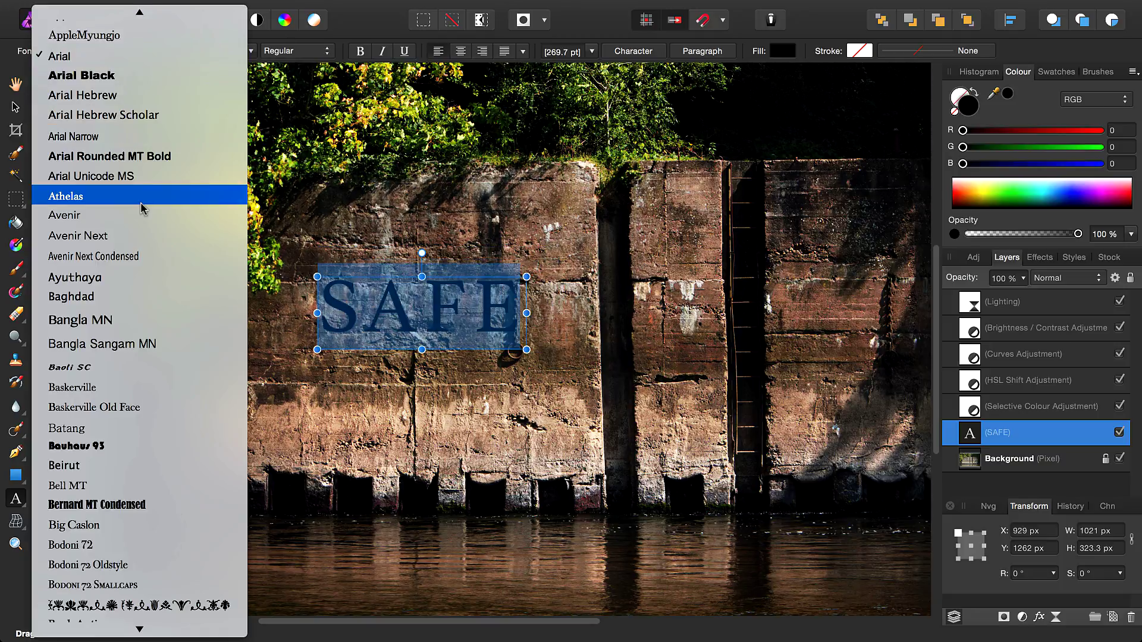
pyautogui.scroll(-15, 142, 208)
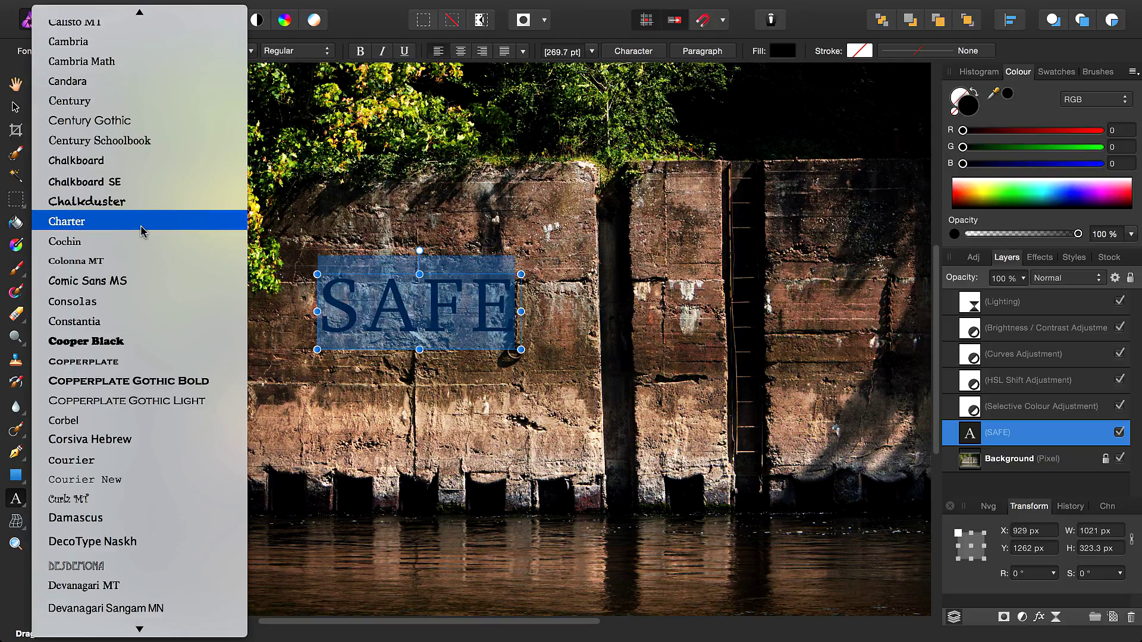
pyautogui.scroll(1, 143, 231)
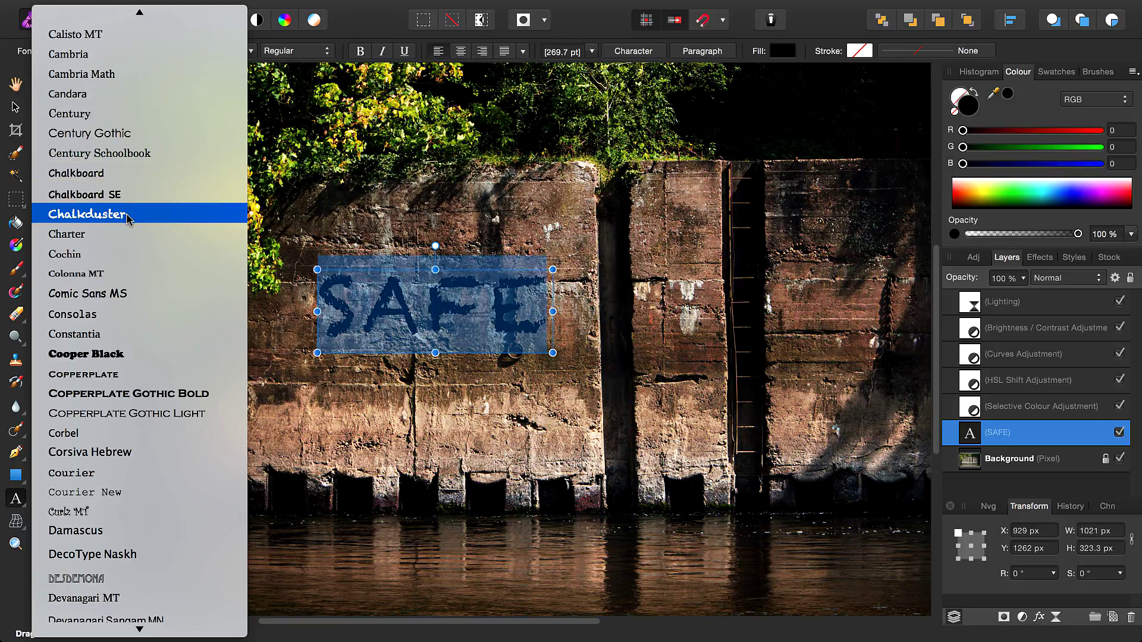
pyautogui.click(178, 219)
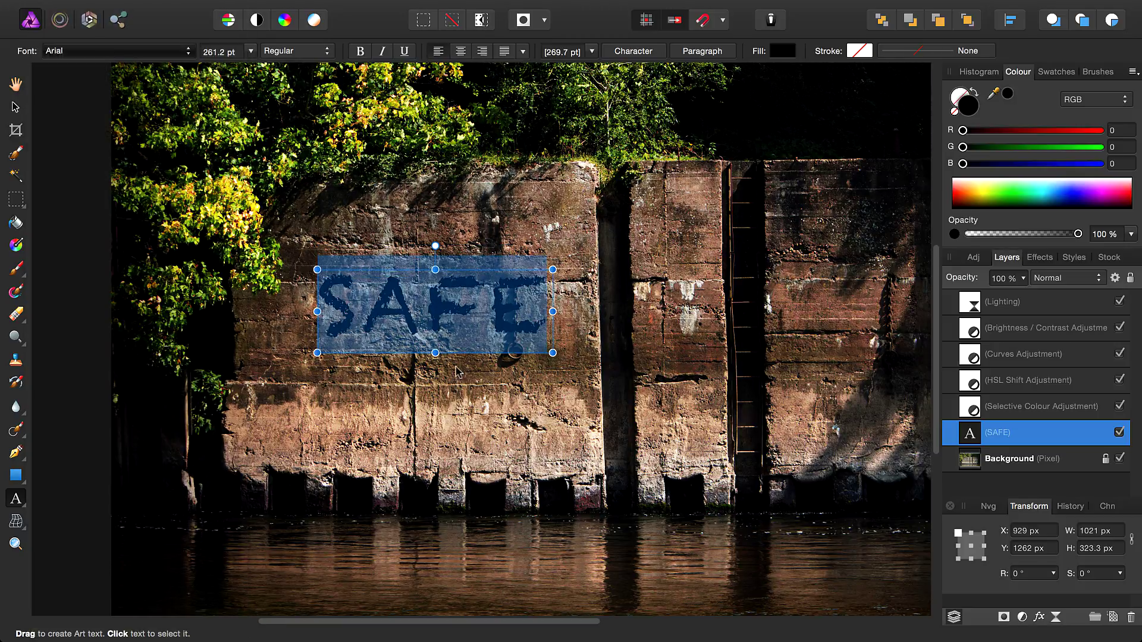
# Widen the letter spacing of the SAFE text by raising its tracking to about 130 ‰.
pyautogui.click(620, 53)
pyautogui.moveTo(557, 97); pyautogui.dragTo(843, 91)
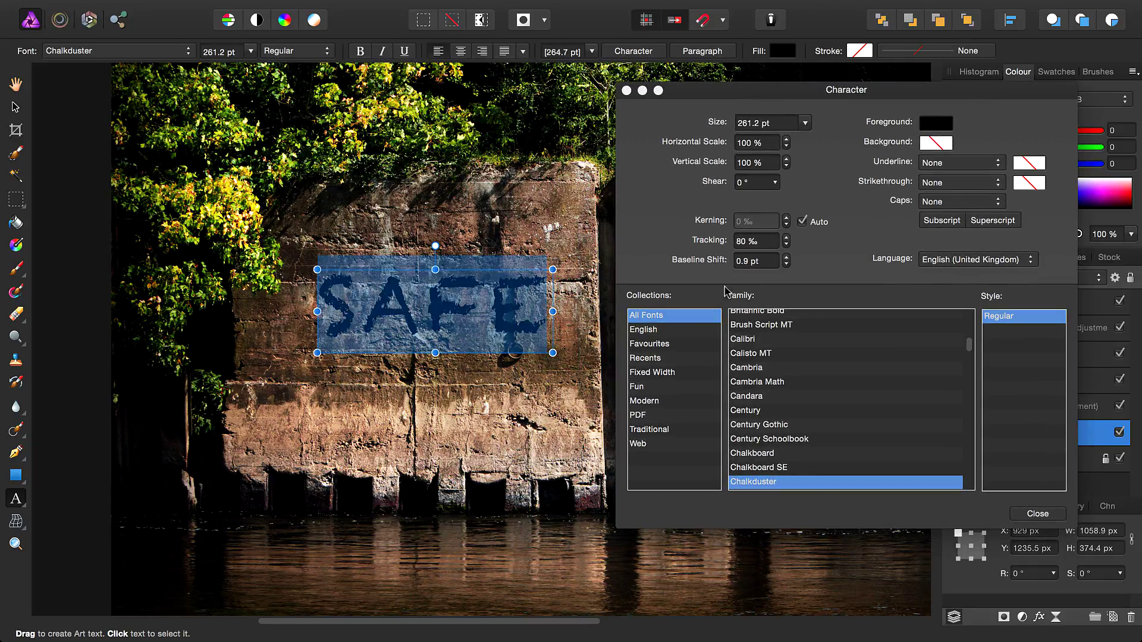
pyautogui.click(786, 244)
pyautogui.click(787, 243)
pyautogui.click(786, 244)
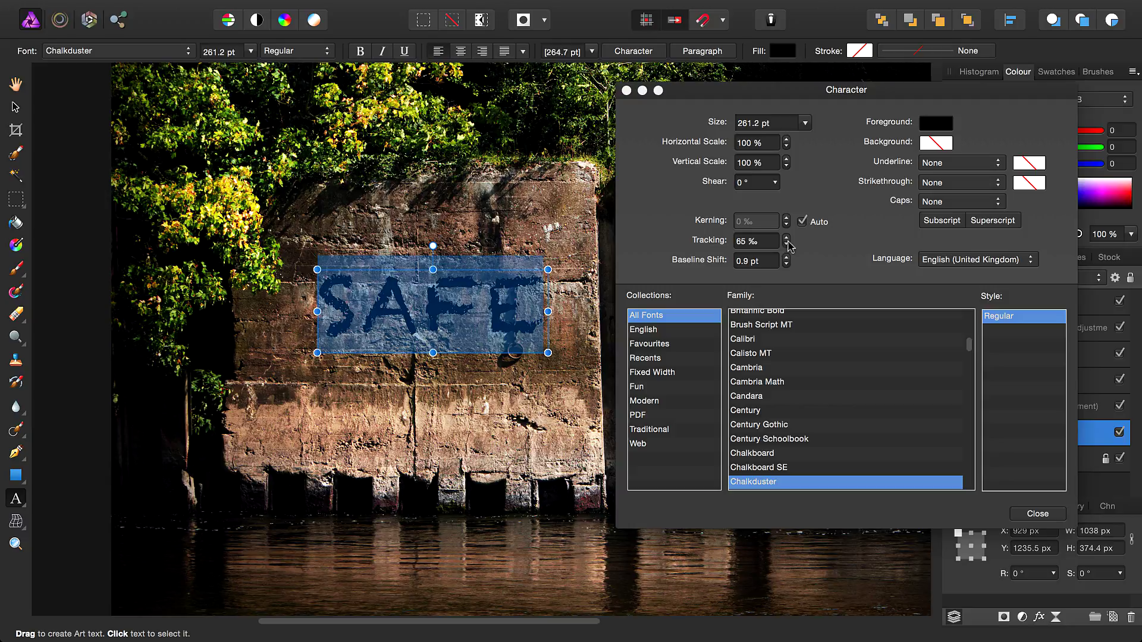
pyautogui.click(786, 238)
pyautogui.click(786, 238)
pyautogui.click(786, 237)
pyautogui.click(786, 237)
pyautogui.click(785, 238)
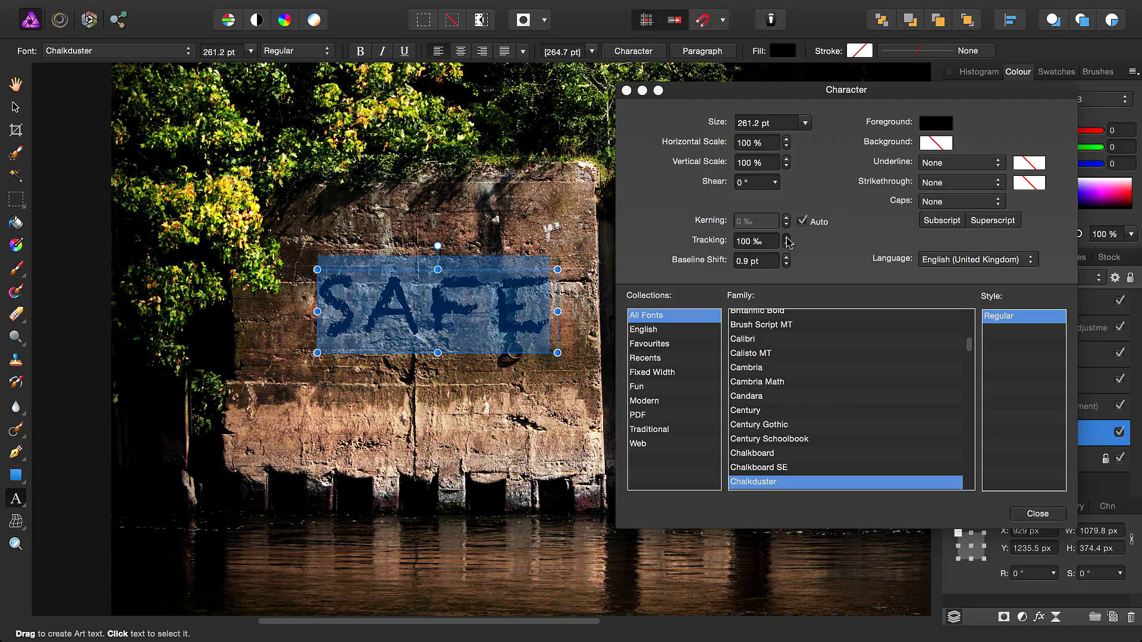
pyautogui.click(786, 237)
pyautogui.click(785, 237)
pyautogui.click(786, 237)
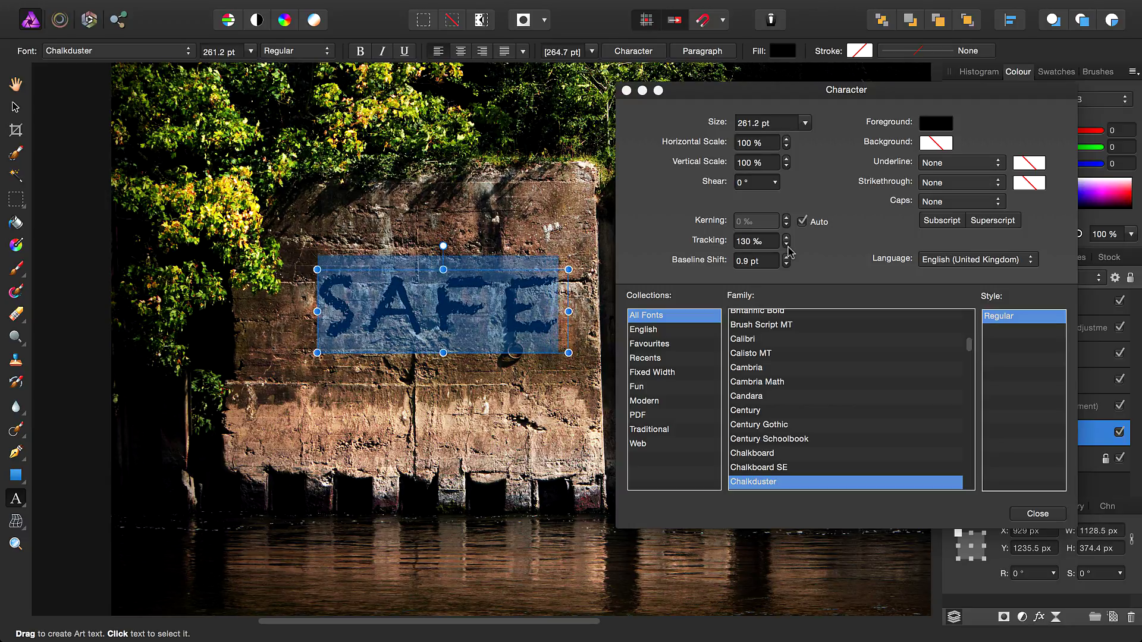
pyautogui.click(785, 238)
pyautogui.click(786, 238)
pyautogui.click(1037, 514)
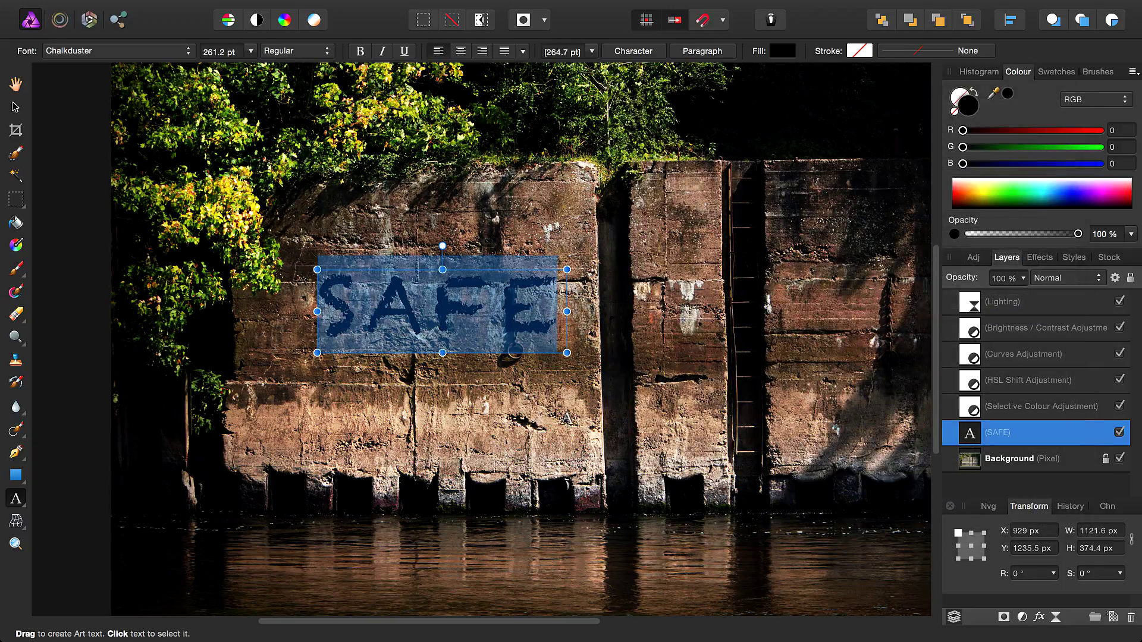
# Move the SAFE text higher on the wall and tilt it anticlockwise by about 9.4°.
pyautogui.click(23, 113)
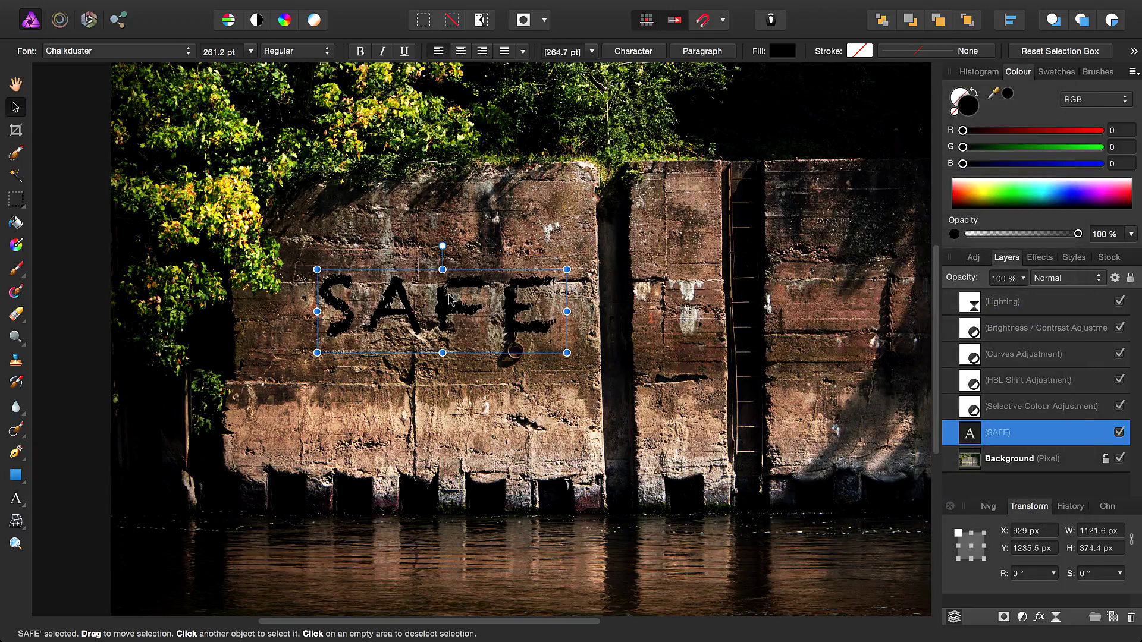
pyautogui.moveTo(537, 322); pyautogui.dragTo(515, 278)
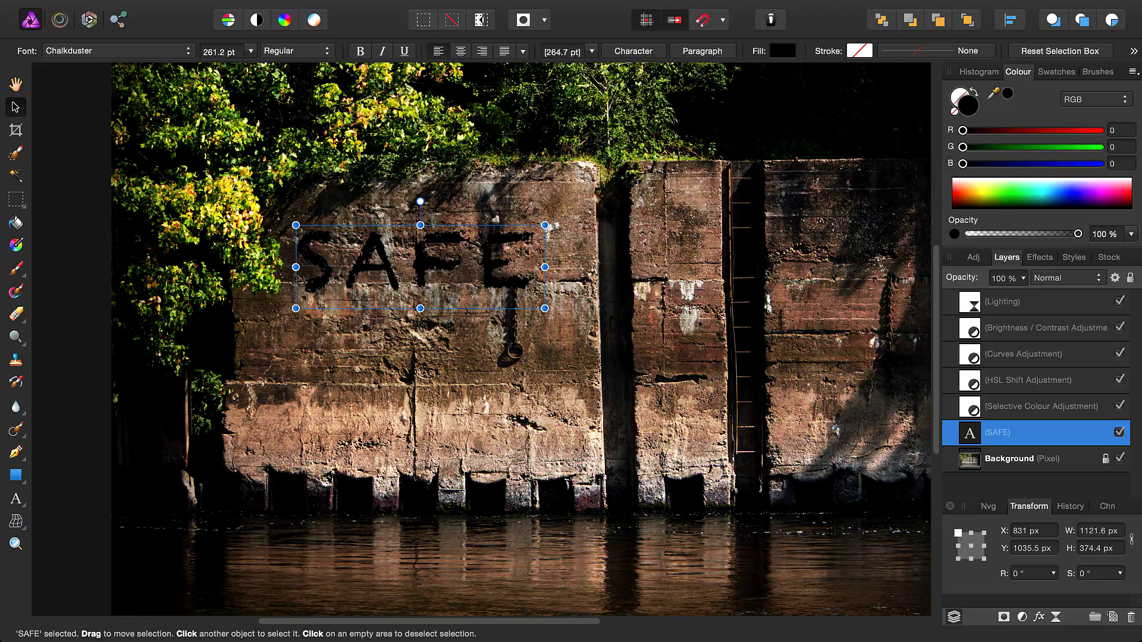
pyautogui.moveTo(420, 202); pyautogui.dragTo(431, 203)
pyautogui.moveTo(485, 258); pyautogui.dragTo(482, 250)
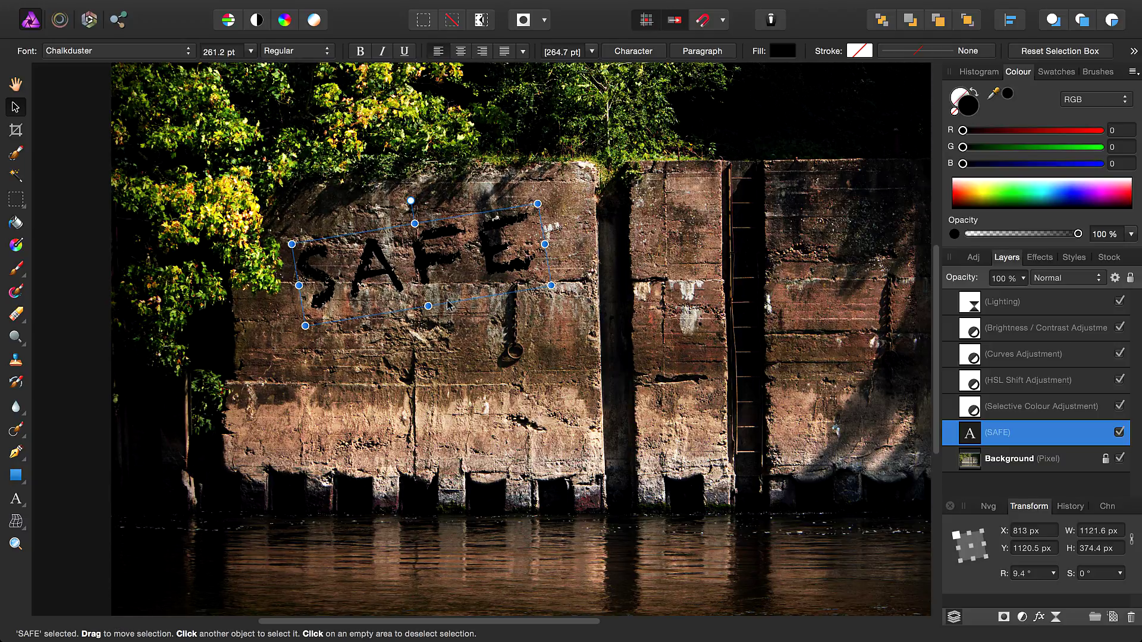
# Add a live Displace filter to the SAFE text and load its displacement map from the layers beneath.
pyautogui.scroll(2, 506, 319)
pyautogui.hscroll(-2, 507, 320)
pyautogui.scroll(2, 446, 318)
pyautogui.scroll(4, 447, 317)
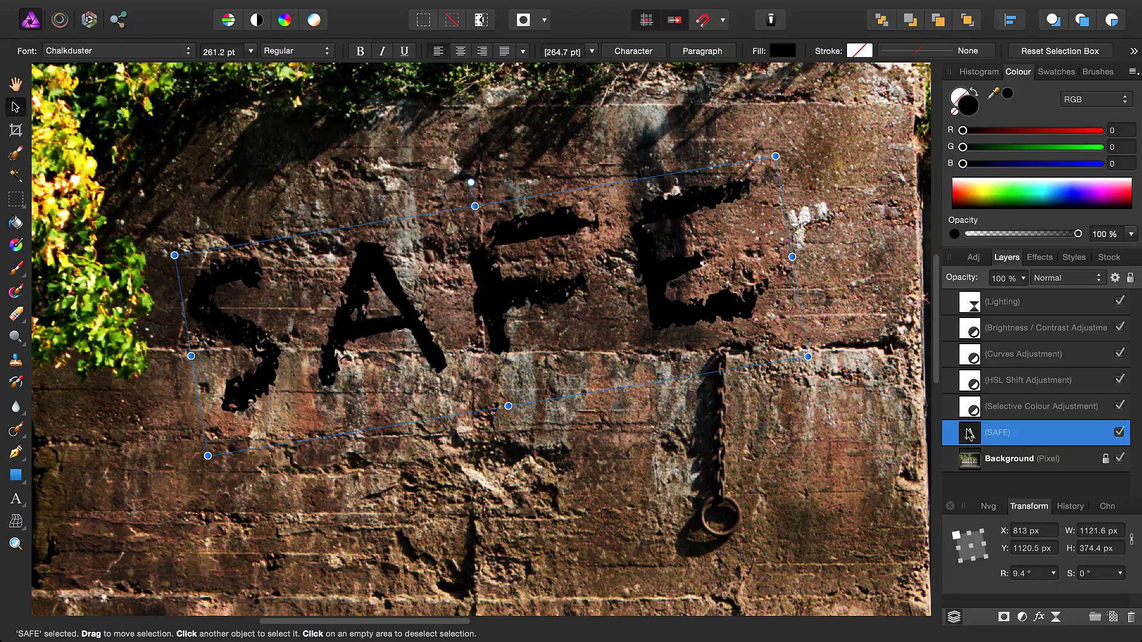
pyautogui.moveTo(375, 6)
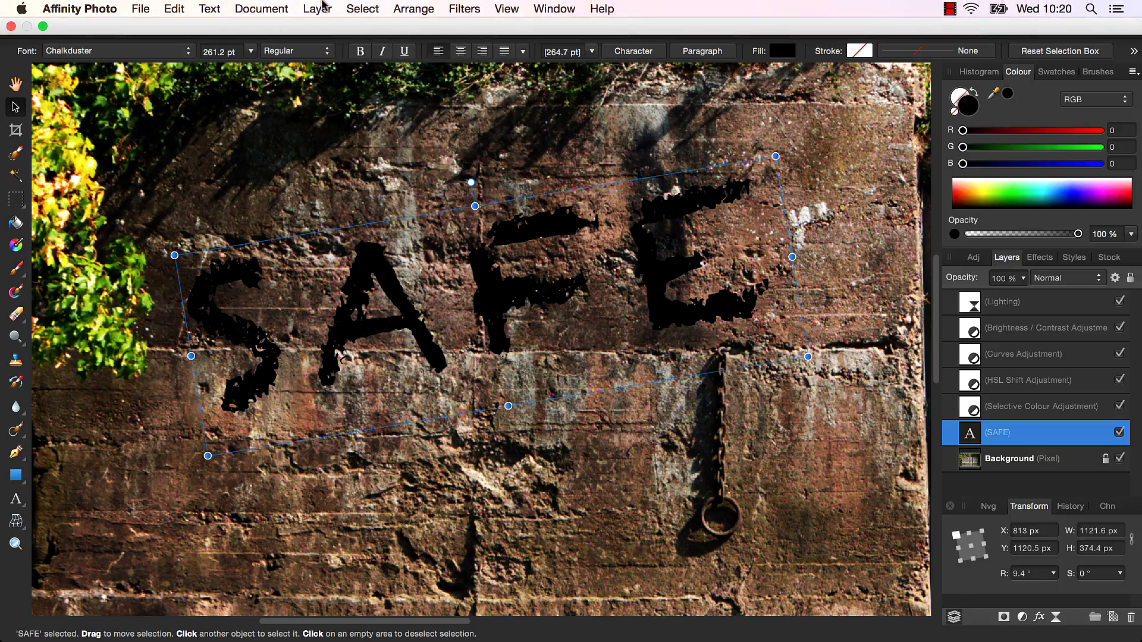
pyautogui.click(317, 8)
pyautogui.moveTo(427, 163)
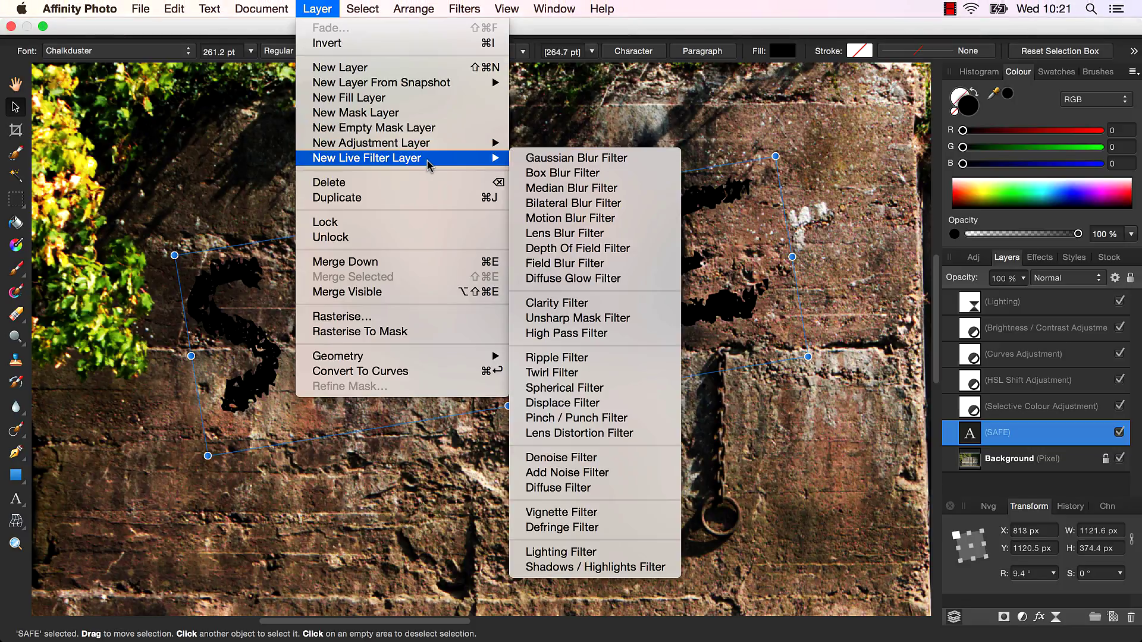
pyautogui.click(622, 407)
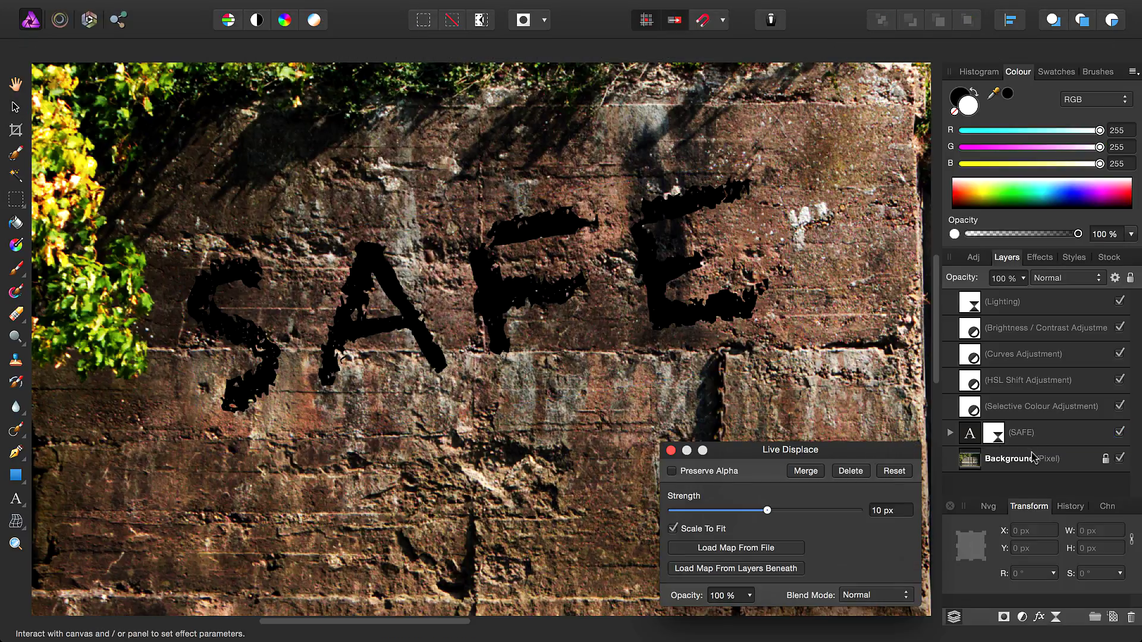
pyautogui.moveTo(889, 450); pyautogui.dragTo(963, 218)
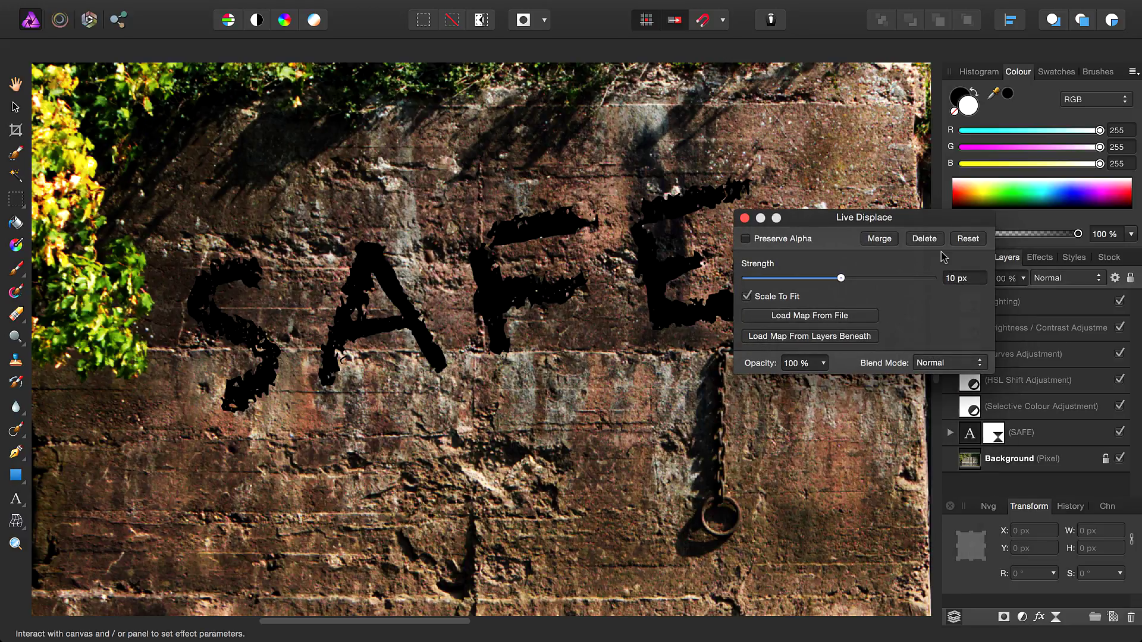
pyautogui.click(852, 341)
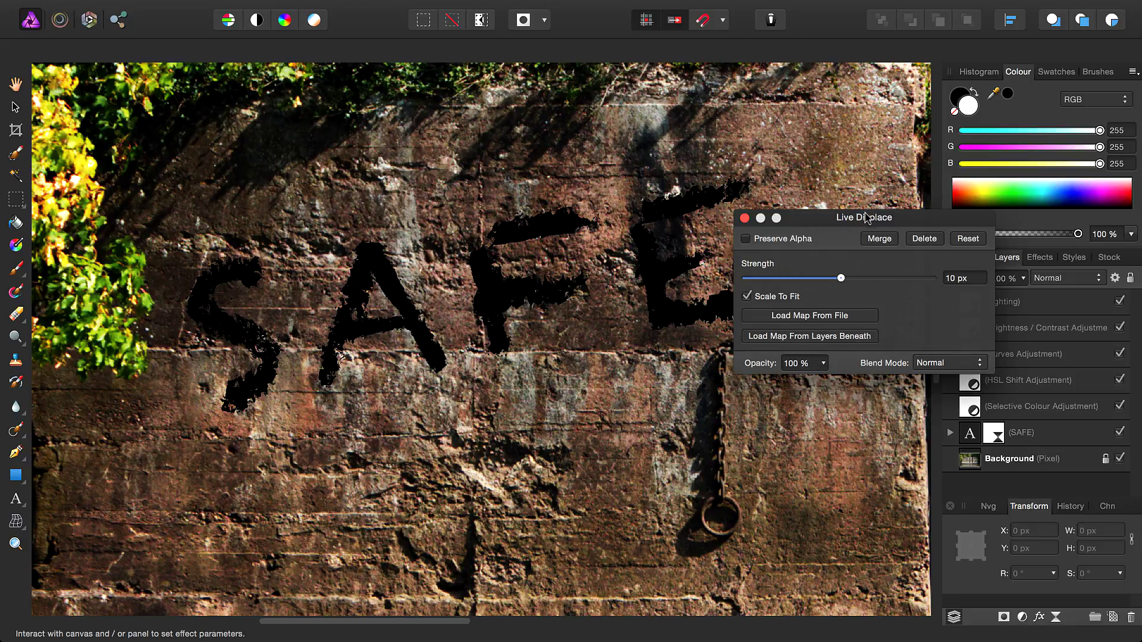
# Raise the Displace filter's strength to about 52.1 px.
pyautogui.moveTo(866, 219); pyautogui.dragTo(790, 394)
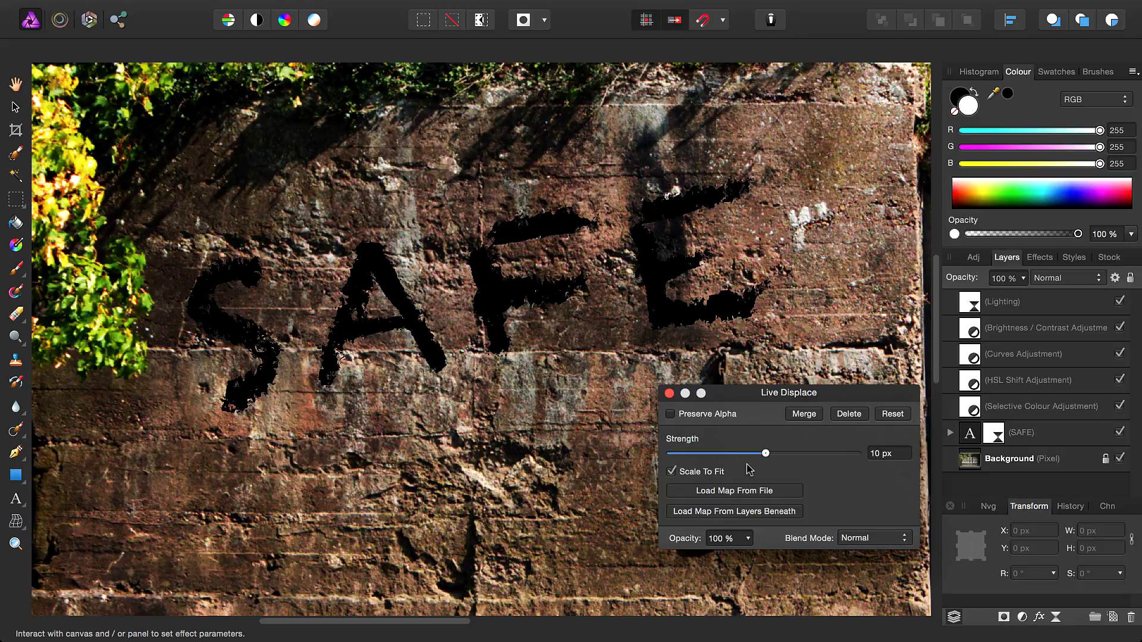
pyautogui.moveTo(766, 455); pyautogui.dragTo(775, 458)
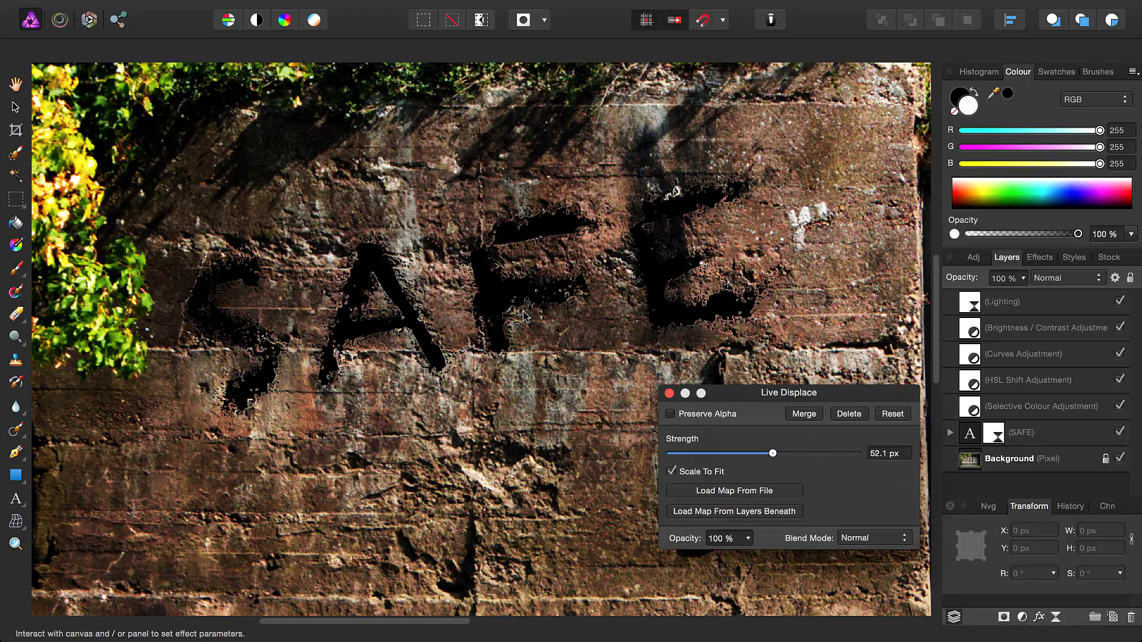
pyautogui.click(669, 393)
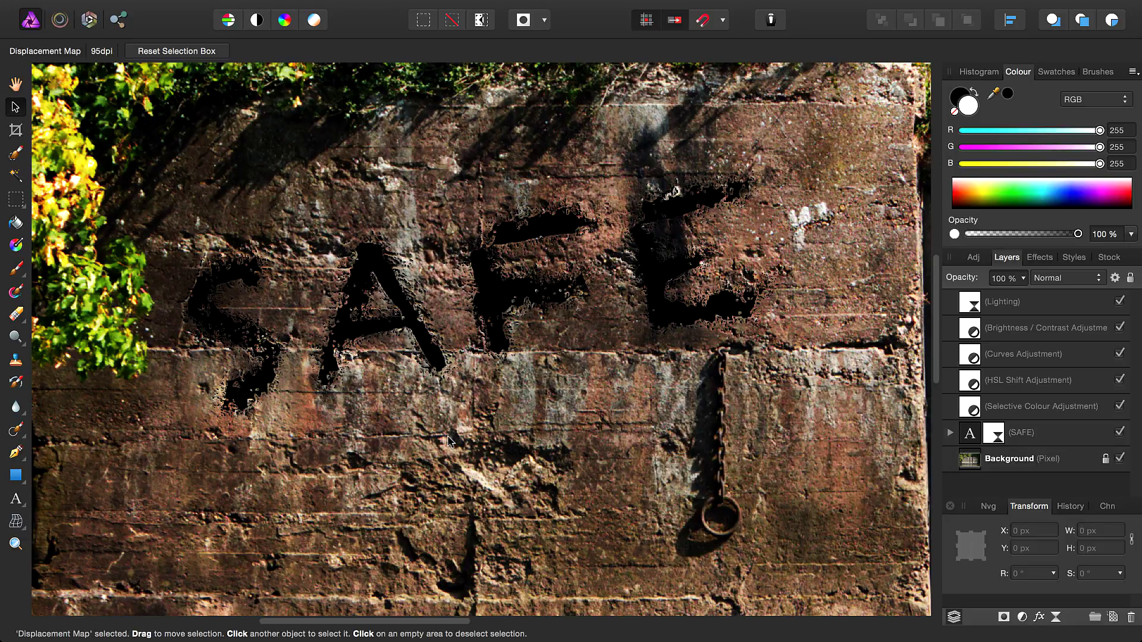
# Add a live Gaussian Blur filter to the displaced SAFE text layer.
pyautogui.scroll(5, 413, 379)
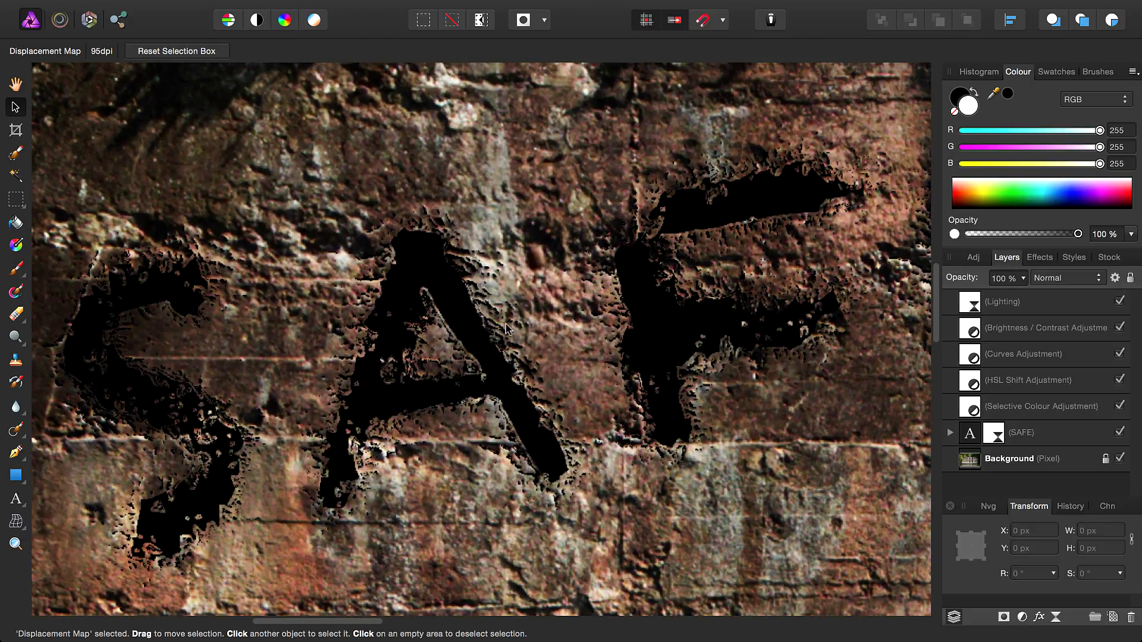
pyautogui.scroll(2, 482, 379)
pyautogui.hscroll(-5, 500, 235)
pyautogui.scroll(-4, 500, 235)
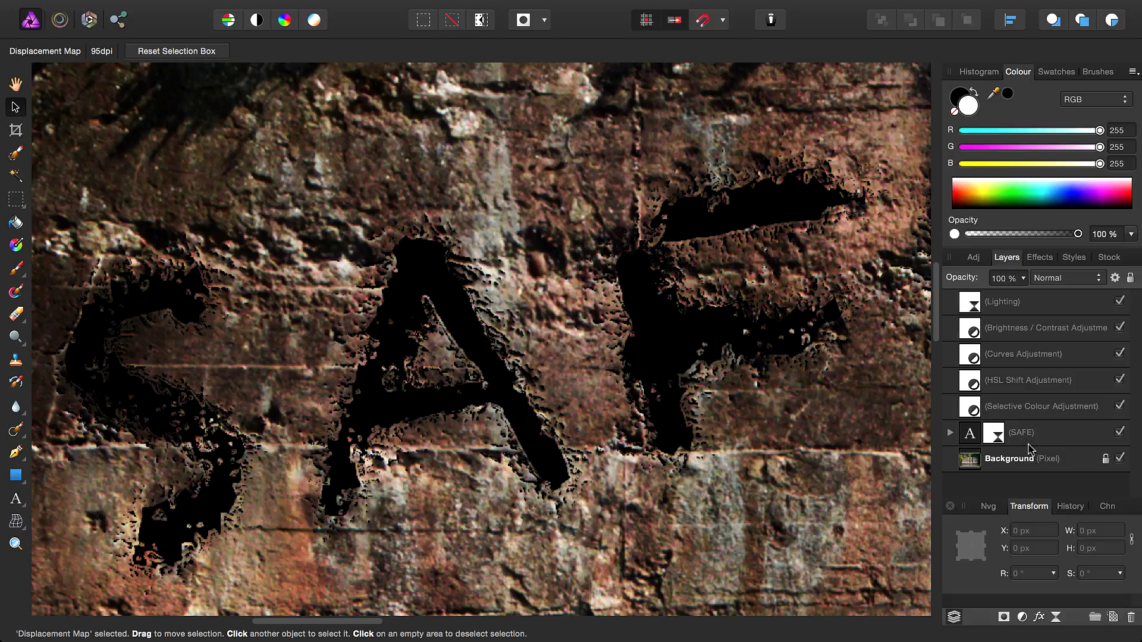
pyautogui.click(970, 440)
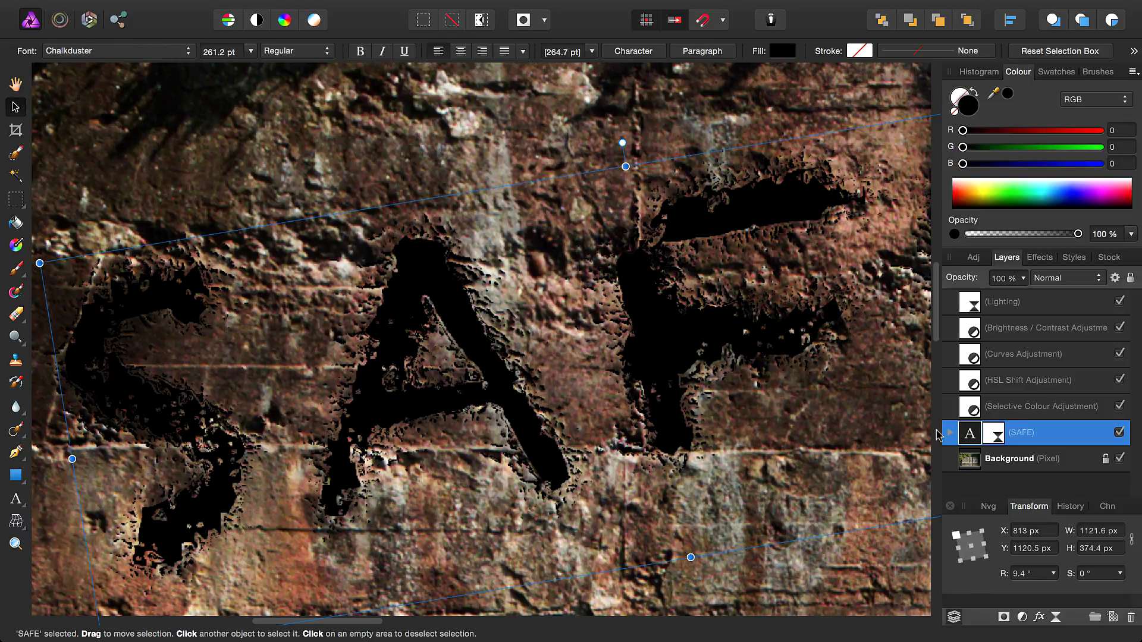
pyautogui.click(317, 9)
pyautogui.moveTo(403, 162)
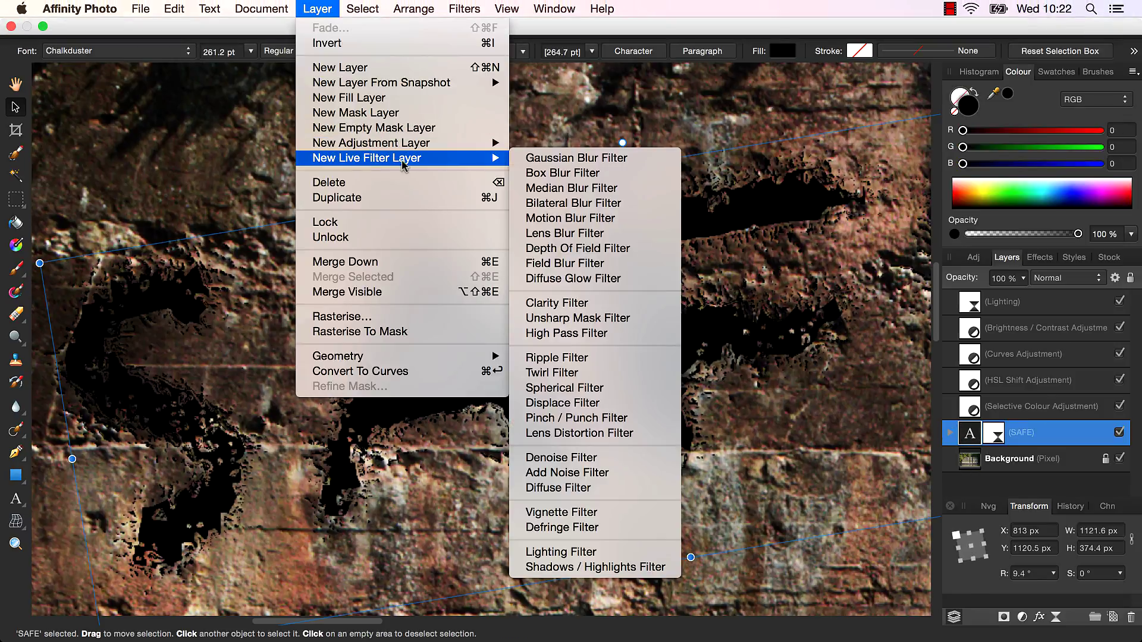
pyautogui.click(570, 159)
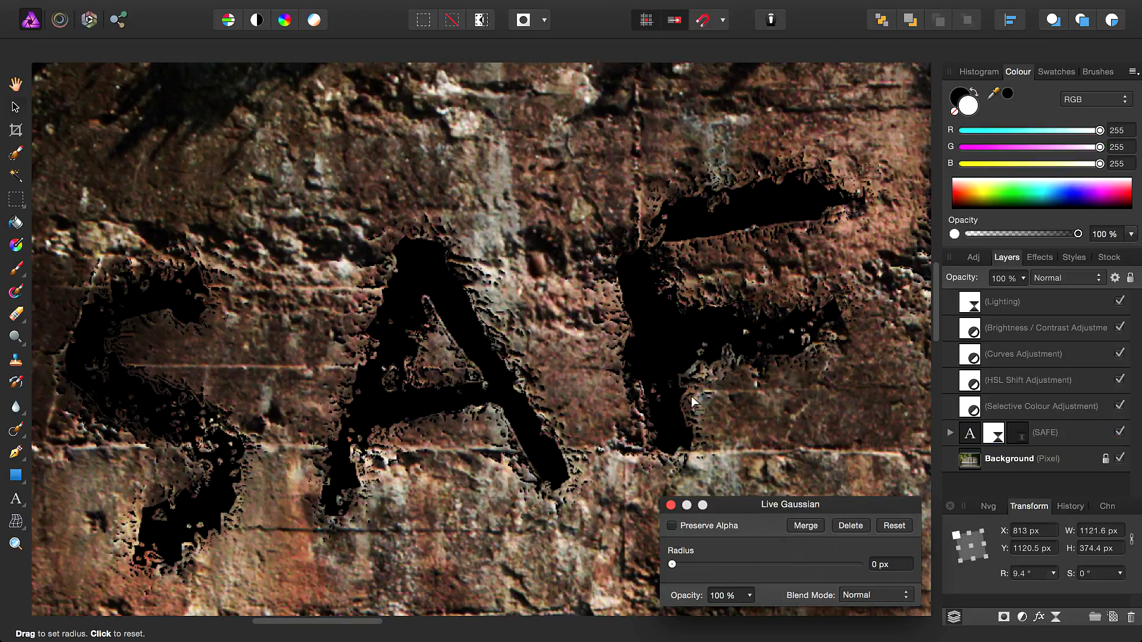
# Set the Gaussian Blur radius to about 0.4 px to soften the edges of the SAFE lettering.
pyautogui.moveTo(762, 522); pyautogui.dragTo(777, 476)
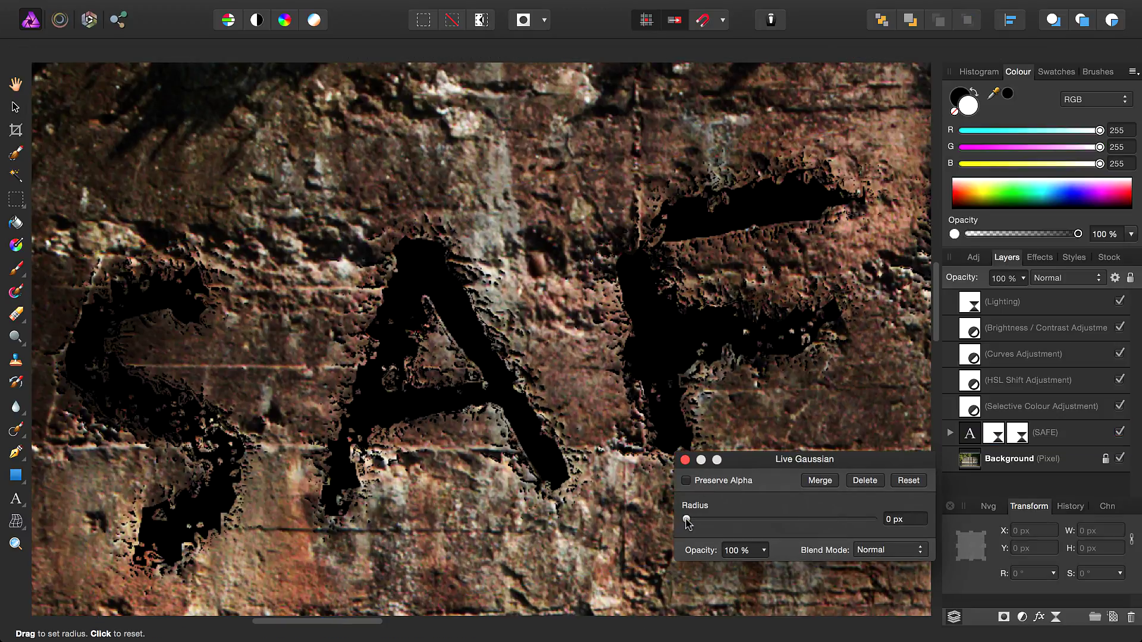
pyautogui.moveTo(686, 520); pyautogui.dragTo(702, 523)
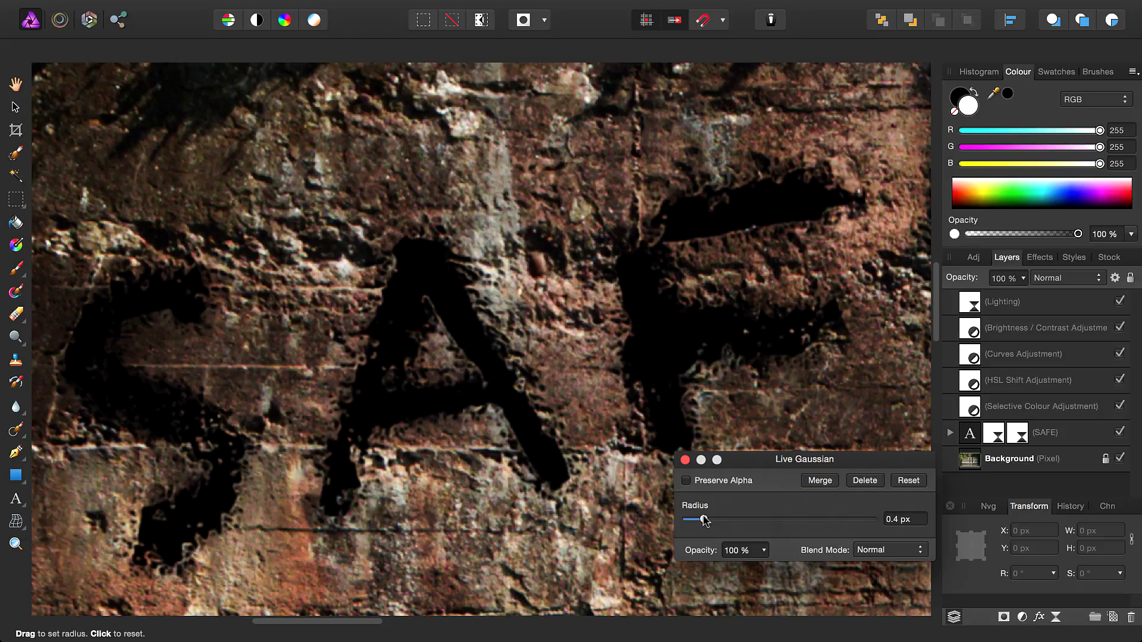
pyautogui.hscroll(10, 492, 304)
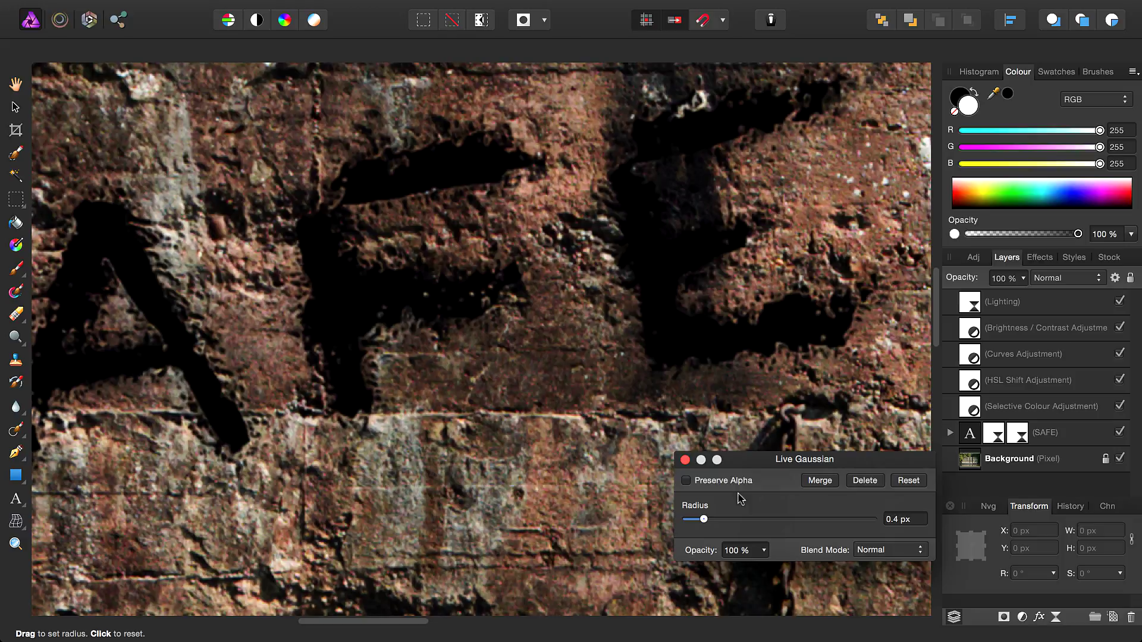
pyautogui.click(685, 459)
pyautogui.scroll(-3, 482, 259)
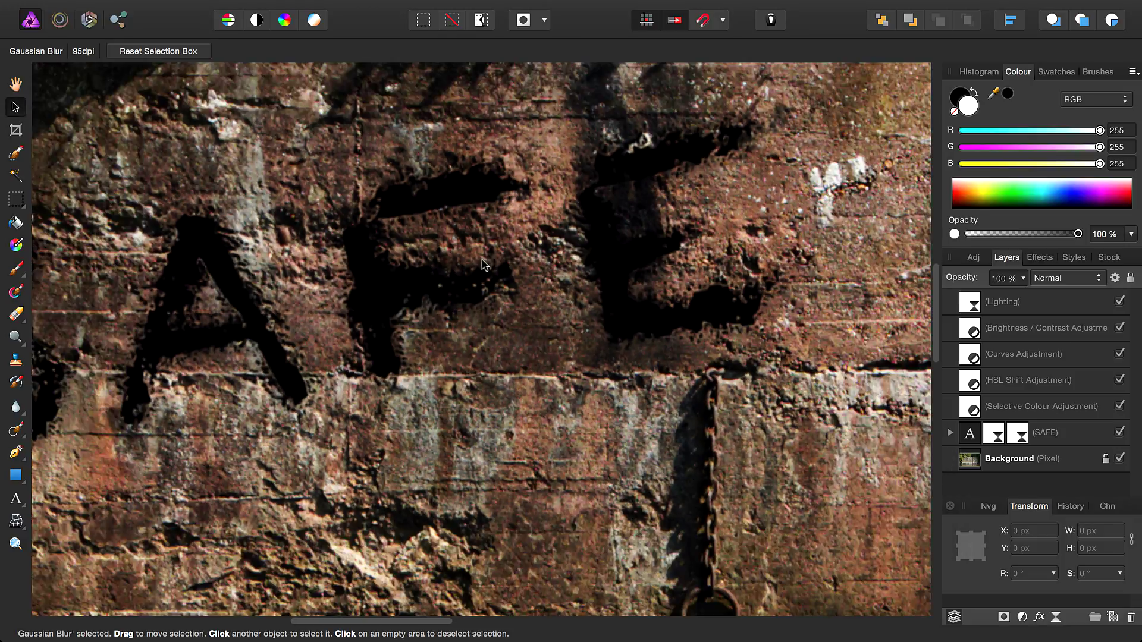
pyautogui.scroll(-3, 485, 267)
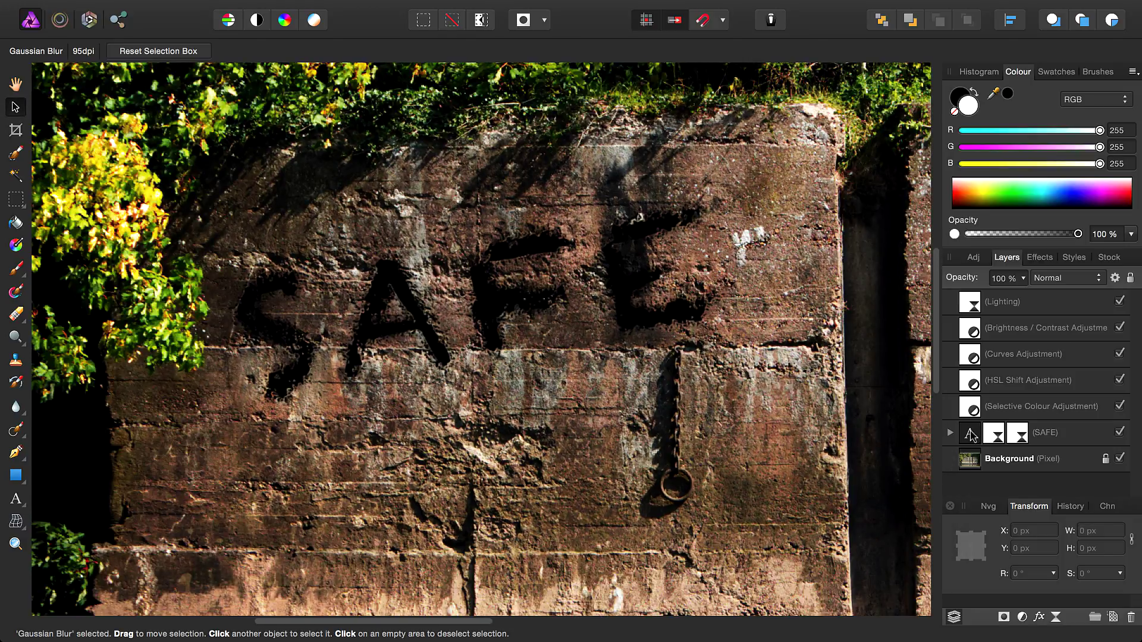
# Change the blend mode of the SAFE text layer to Screen so the black lettering turns into white paint.
pyautogui.click(971, 436)
pyautogui.click(949, 437)
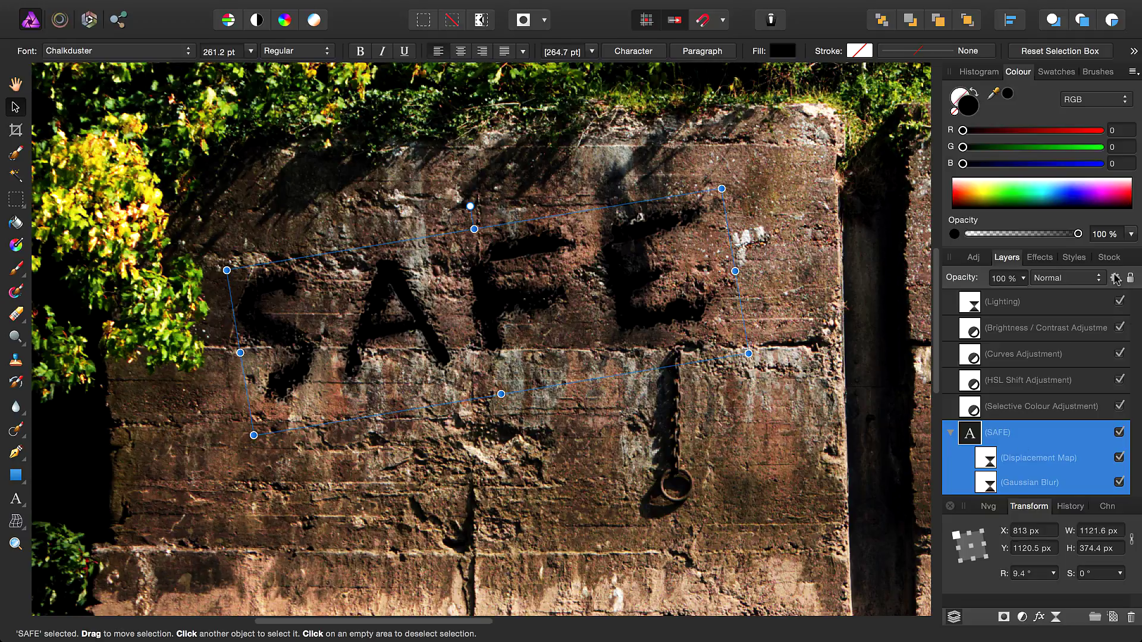
pyautogui.click(1093, 277)
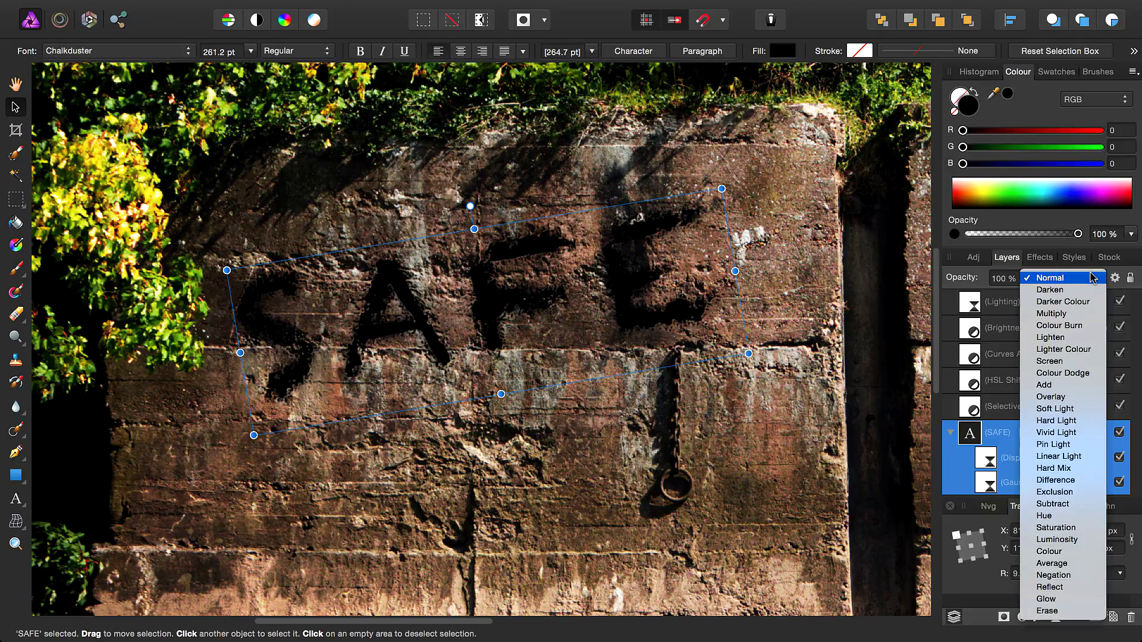
pyautogui.click(1075, 361)
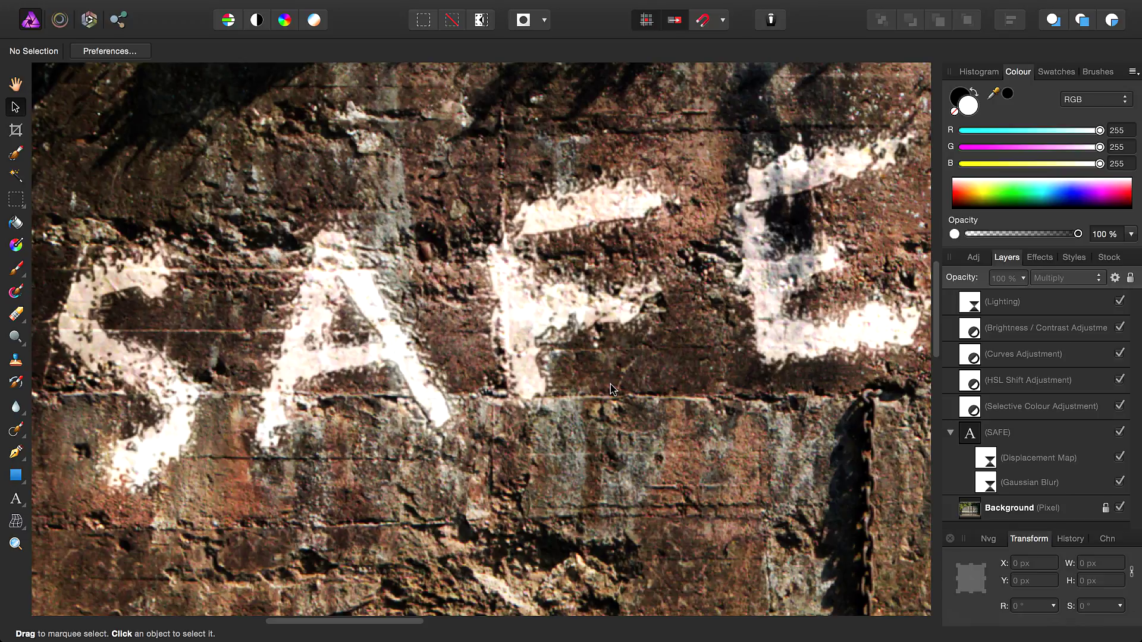
pyautogui.press('super+0')
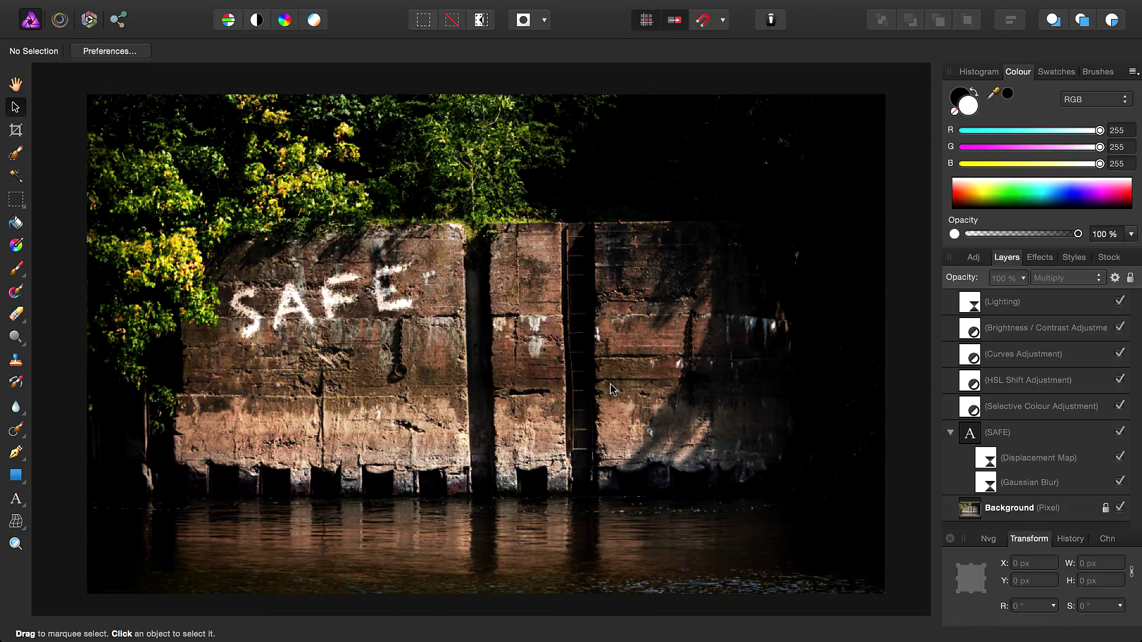
# Add the art text ZONE at about 125.3 pt in Chalkduster on the wall beneath the SAFE lettering.
pyautogui.click(1004, 455)
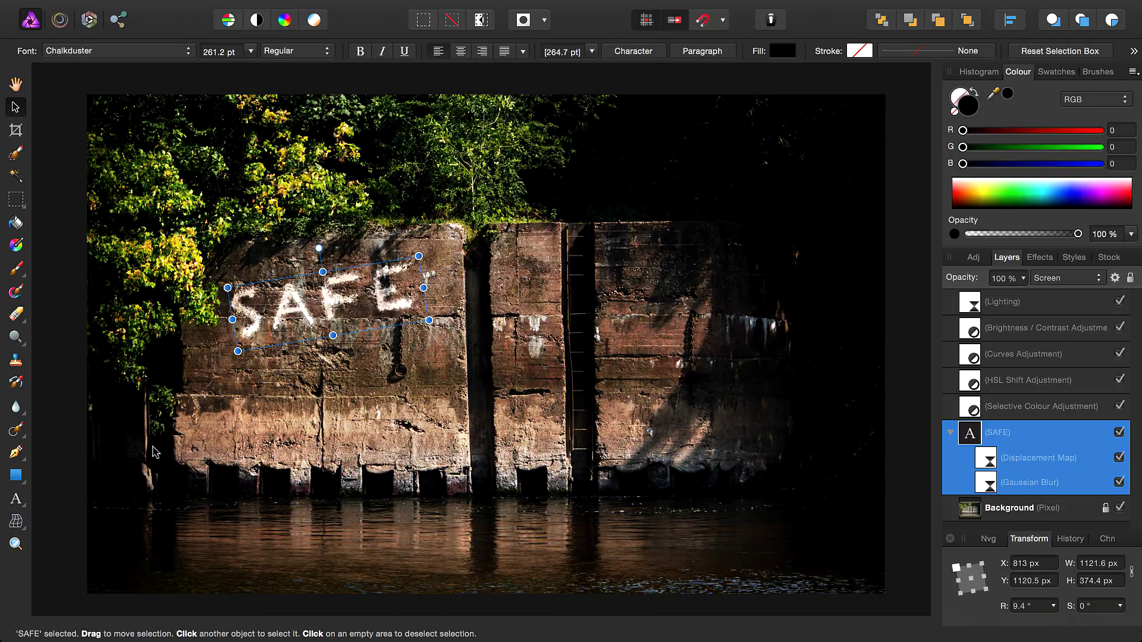
pyautogui.moveTo(18, 498); pyautogui.dragTo(66, 502)
pyautogui.moveTo(302, 366); pyautogui.dragTo(375, 388)
pyautogui.moveTo(300, 339); pyautogui.dragTo(300, 394)
pyautogui.write('ZONE')
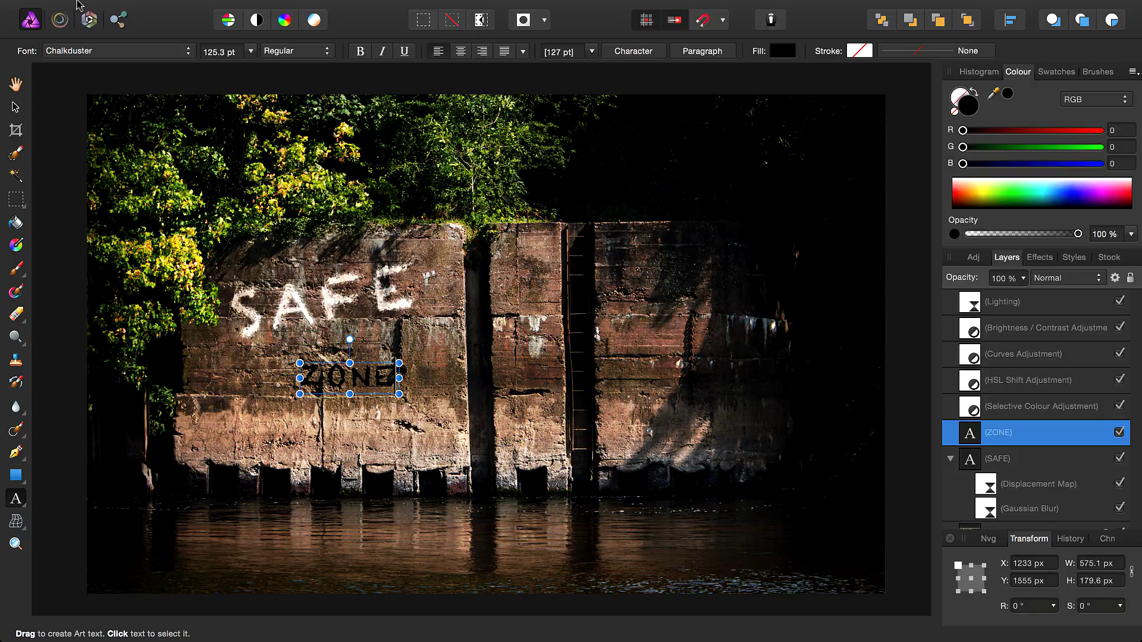
# Move the ZONE text up beneath the end of SAFE, to about X 1364 px, Y 1424 px.
pyautogui.click(16, 107)
pyautogui.scroll(2, 311, 376)
pyautogui.scroll(3, 321, 377)
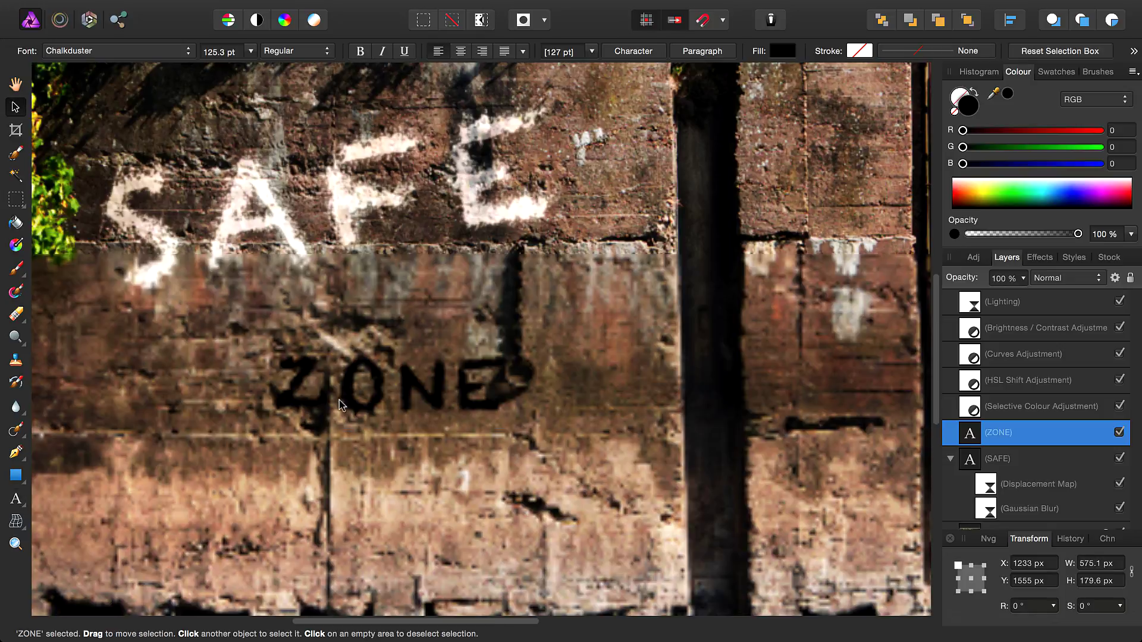
pyautogui.moveTo(404, 402); pyautogui.dragTo(513, 351)
pyautogui.scroll(-2, 465, 377)
pyautogui.moveTo(583, 316); pyautogui.dragTo(587, 313)
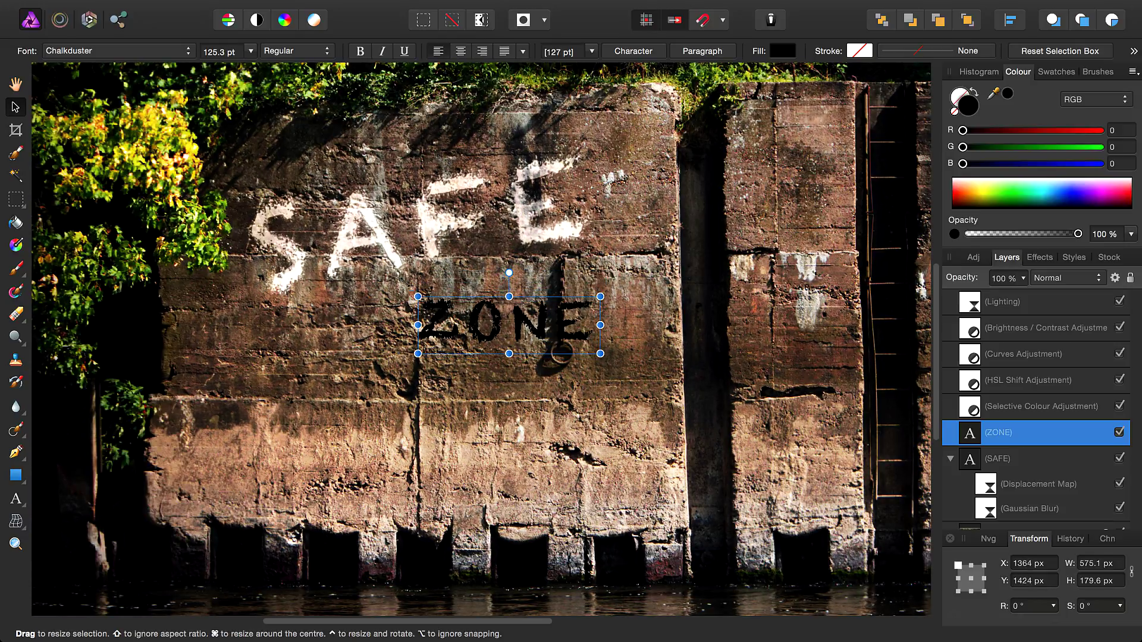
# Enlarge the ZONE text to about 142.5 pt and rotate it to about 6.2° to follow the slant of SAFE.
pyautogui.moveTo(419, 296); pyautogui.dragTo(395, 289)
pyautogui.moveTo(607, 283); pyautogui.dragTo(602, 272)
pyautogui.moveTo(584, 305); pyautogui.dragTo(580, 299)
# Add a live Displace filter to the ZONE text and load its displacement map from the layers beneath.
pyautogui.scroll(2, 499, 326)
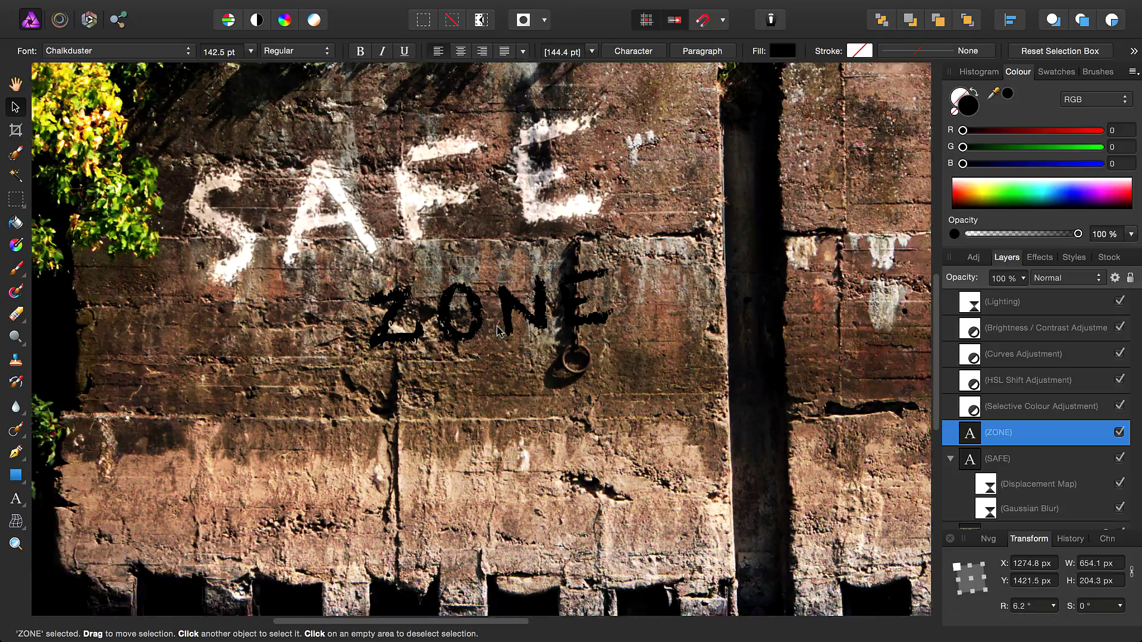
pyautogui.click(311, 9)
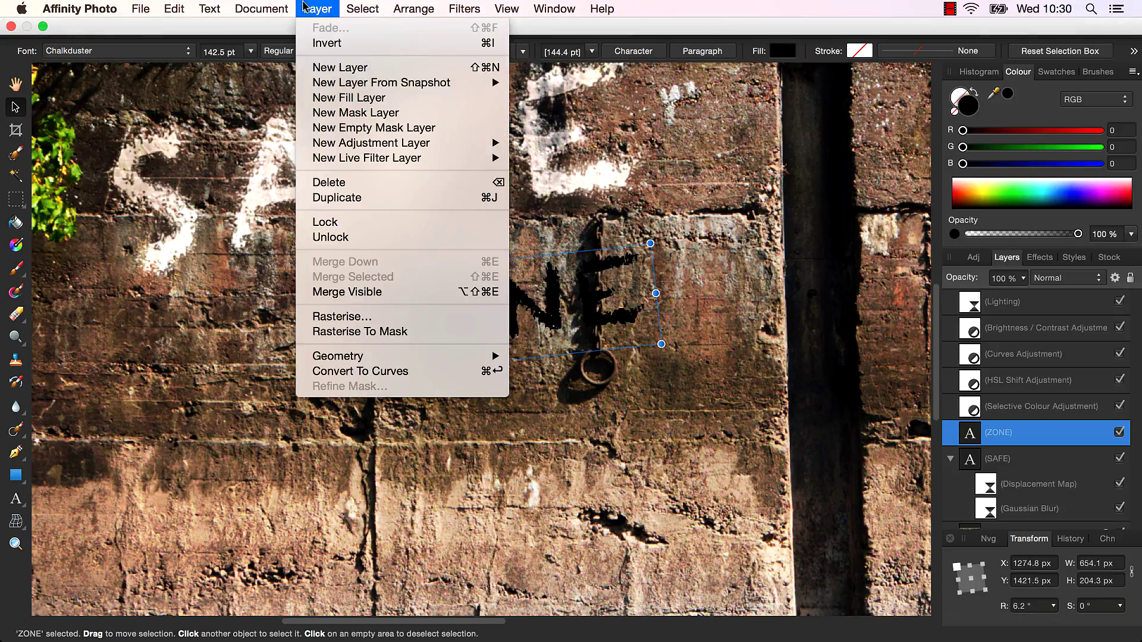
pyautogui.moveTo(381, 158)
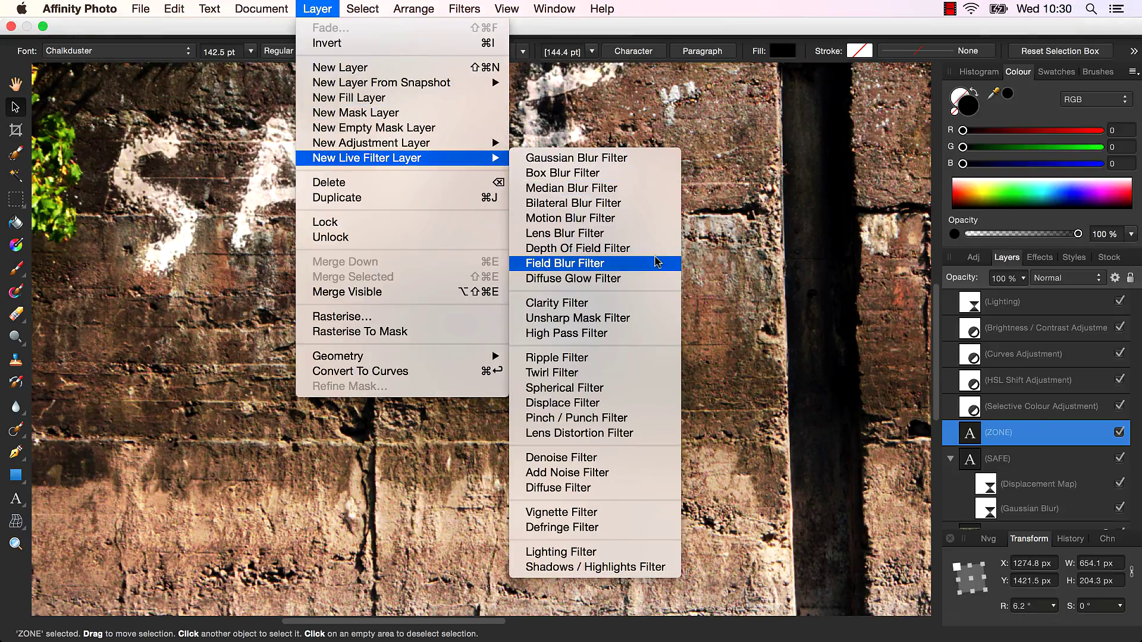
pyautogui.click(582, 402)
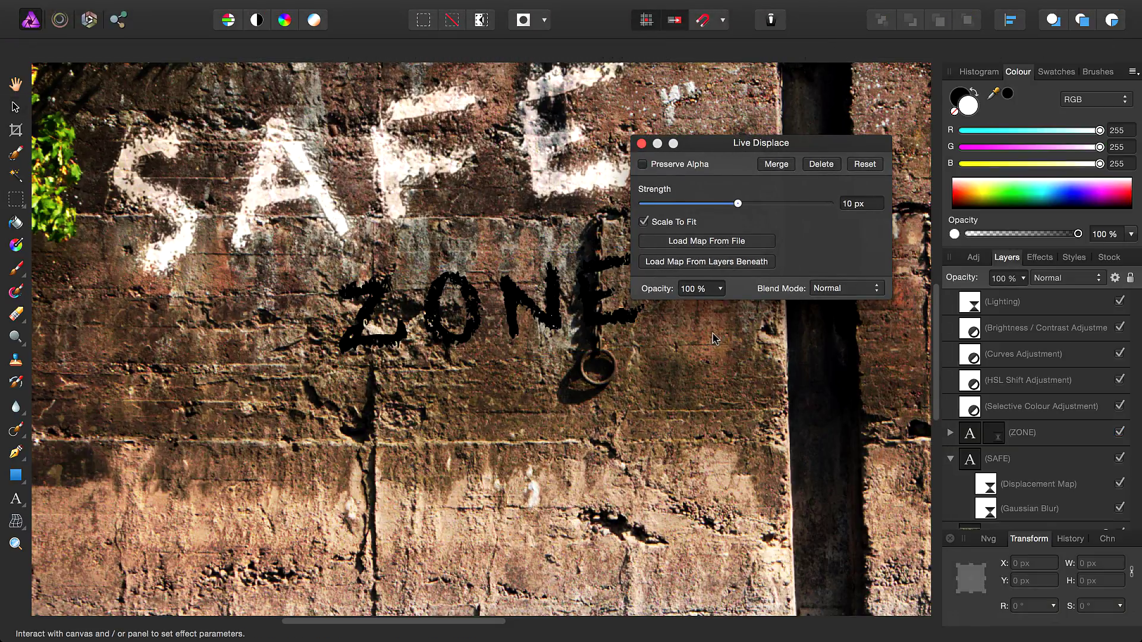
pyautogui.click(720, 267)
# Raise the strength of ZONE's Displace filter to about 29.2 px.
pyautogui.scroll(3, 480, 305)
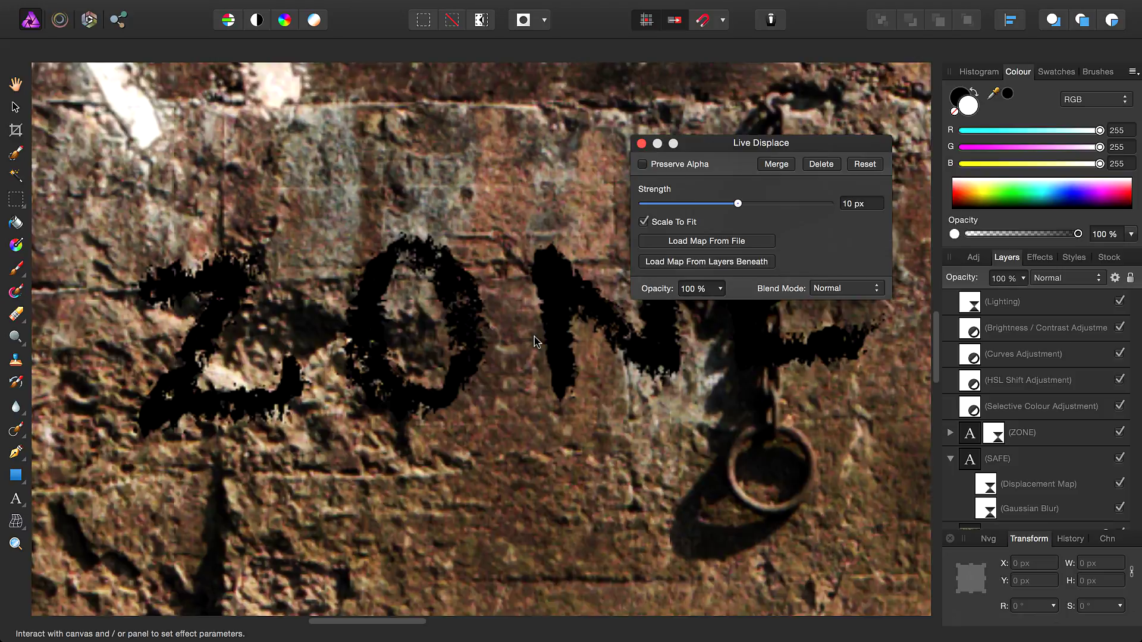
pyautogui.scroll(1, 534, 336)
pyautogui.moveTo(796, 146); pyautogui.dragTo(900, 213)
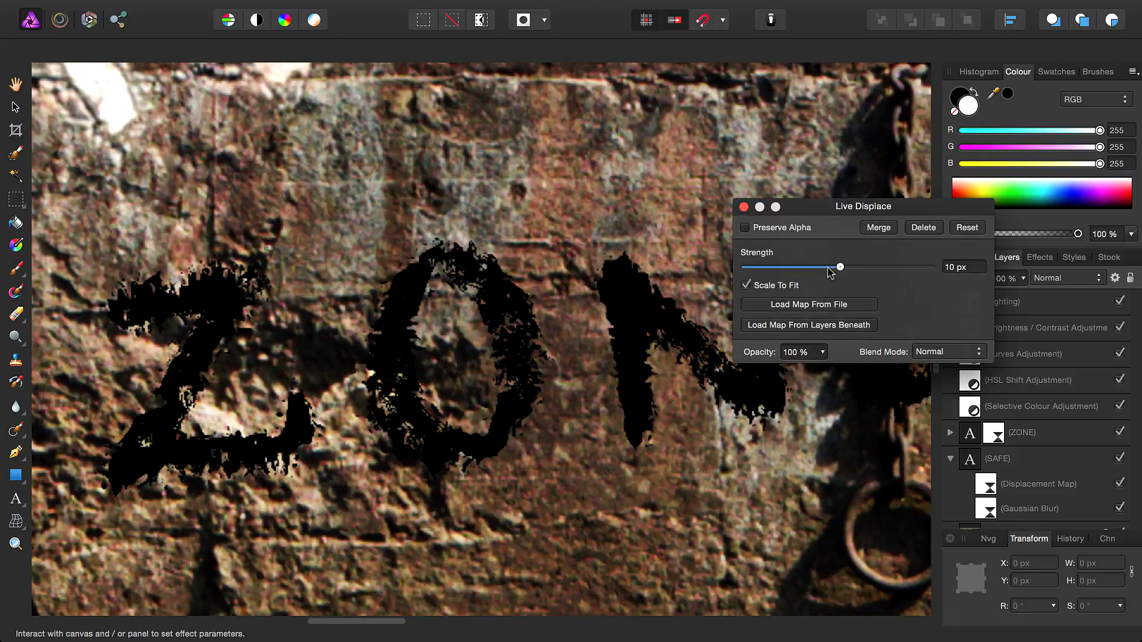
pyautogui.moveTo(830, 271); pyautogui.dragTo(842, 269)
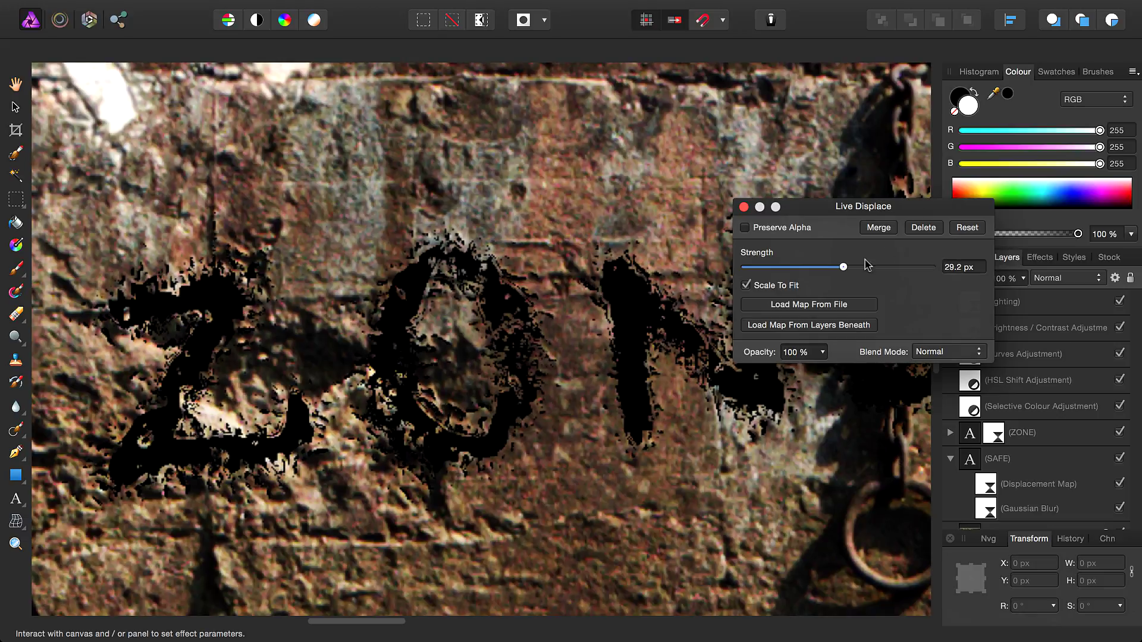
pyautogui.moveTo(785, 209); pyautogui.dragTo(761, 220)
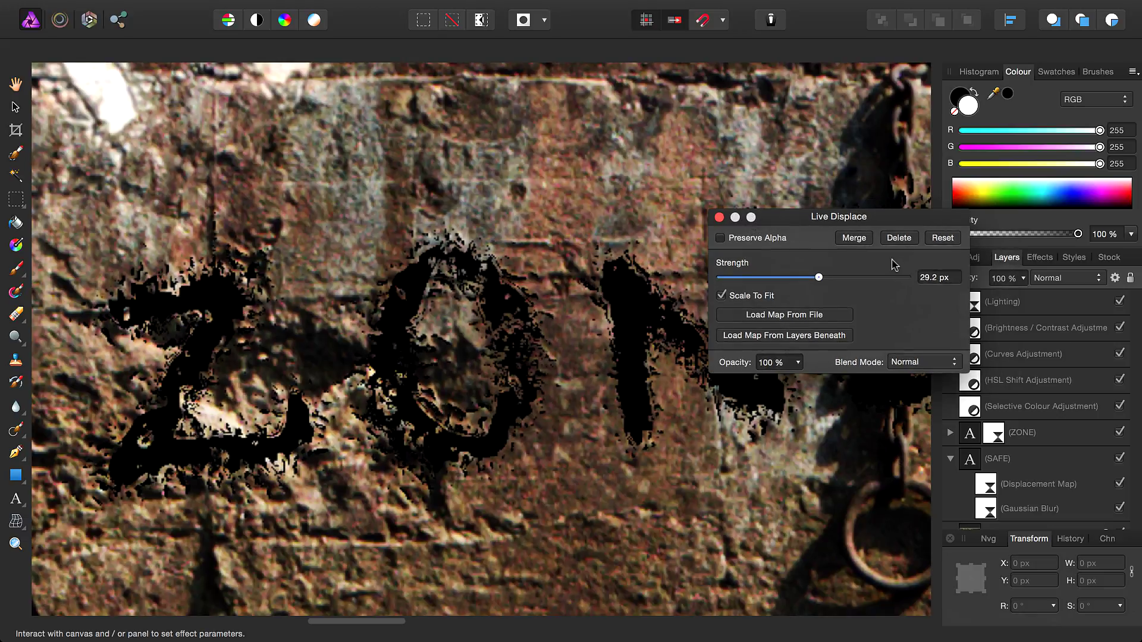
pyautogui.click(718, 218)
# Add a live Gaussian Blur filter to the displaced ZONE text layer.
pyautogui.scroll(10, 570, 328)
pyautogui.hscroll(-6, 569, 328)
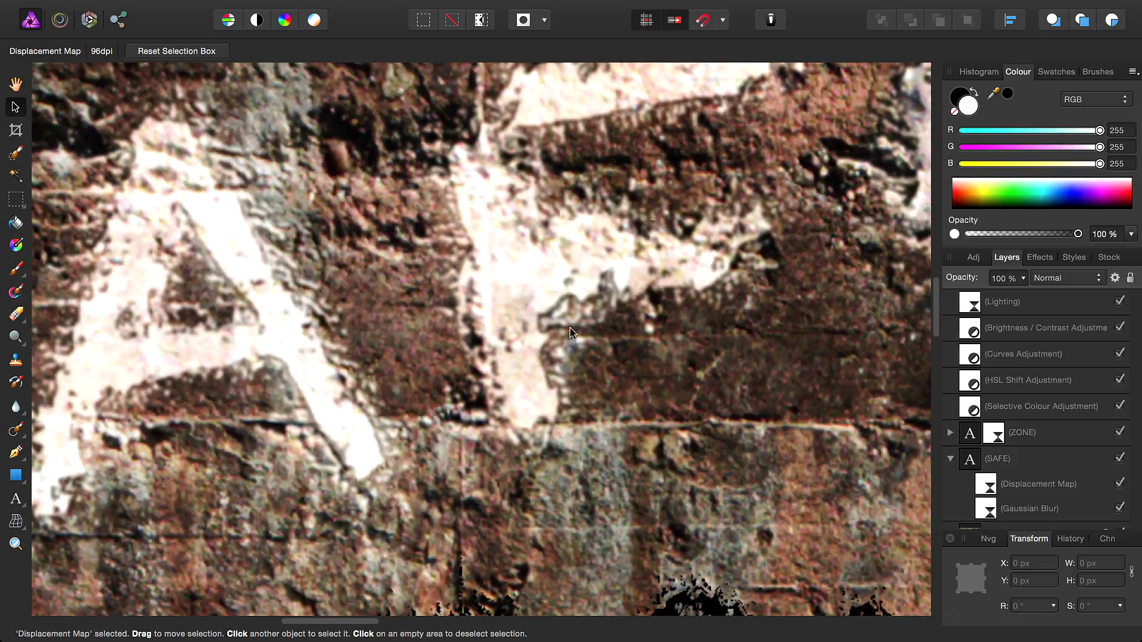
pyautogui.scroll(-6, 569, 331)
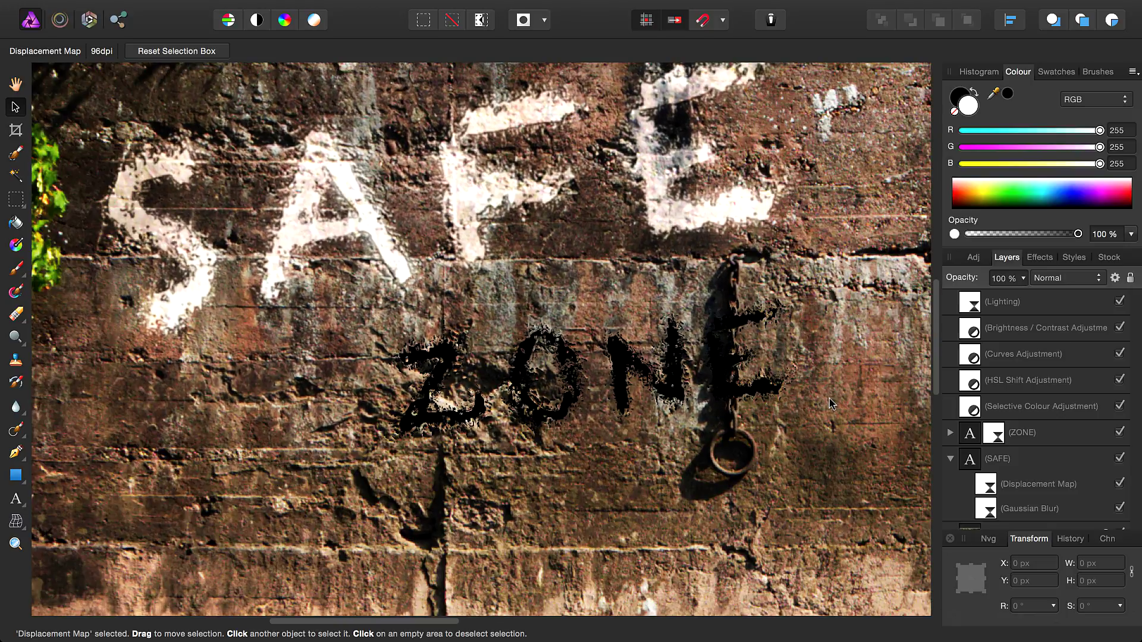
pyautogui.click(955, 439)
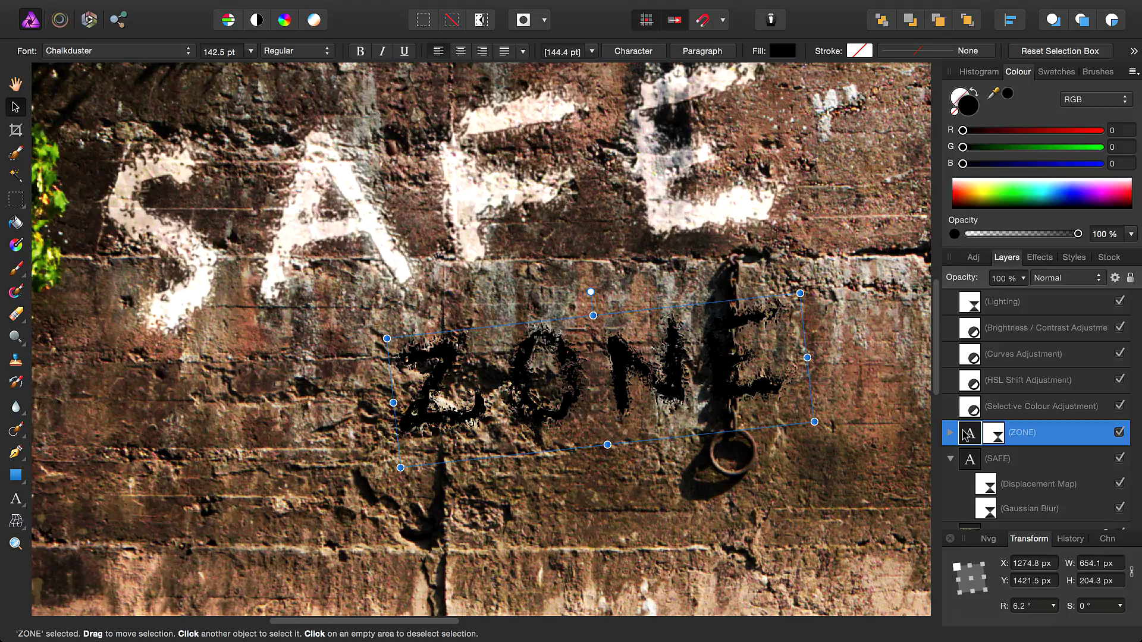
pyautogui.moveTo(360, 5)
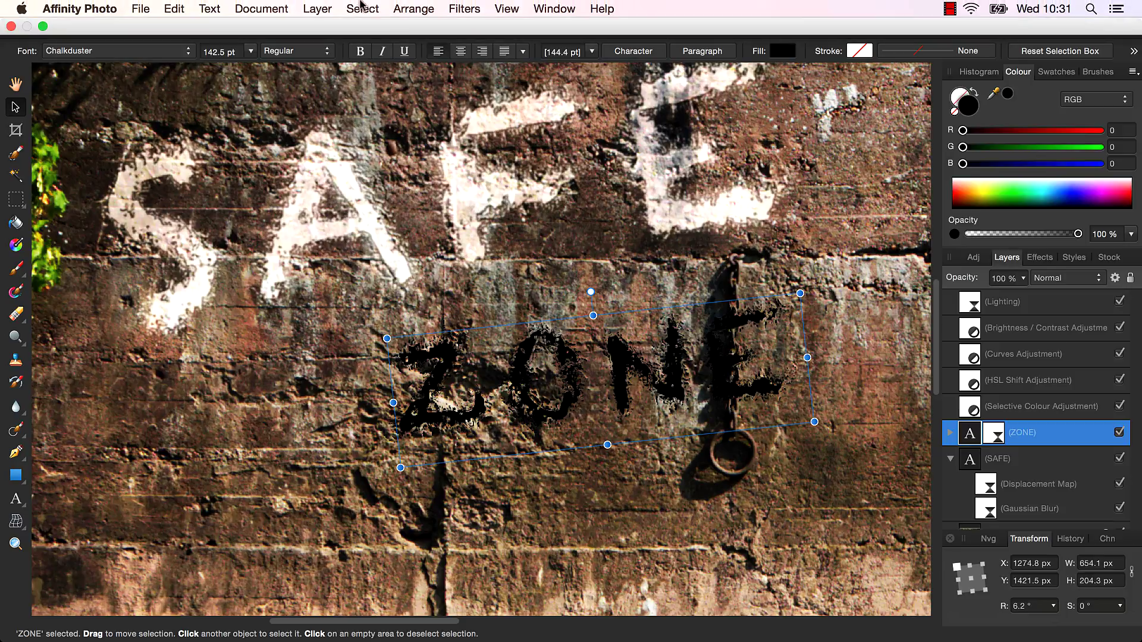
pyautogui.click(316, 8)
pyautogui.moveTo(419, 158)
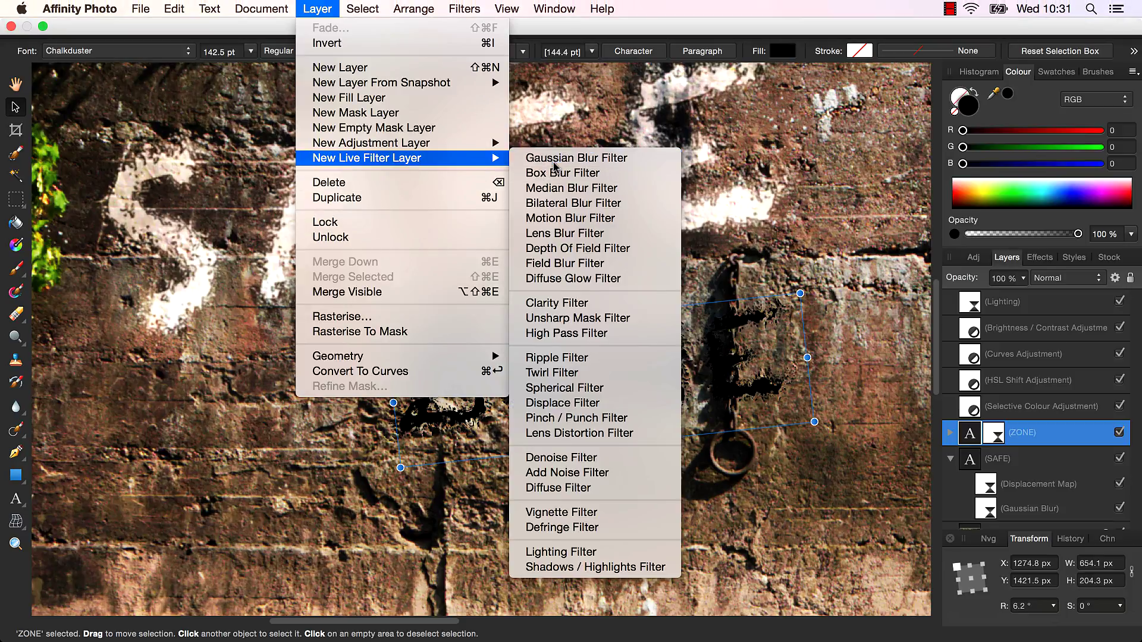
pyautogui.click(537, 148)
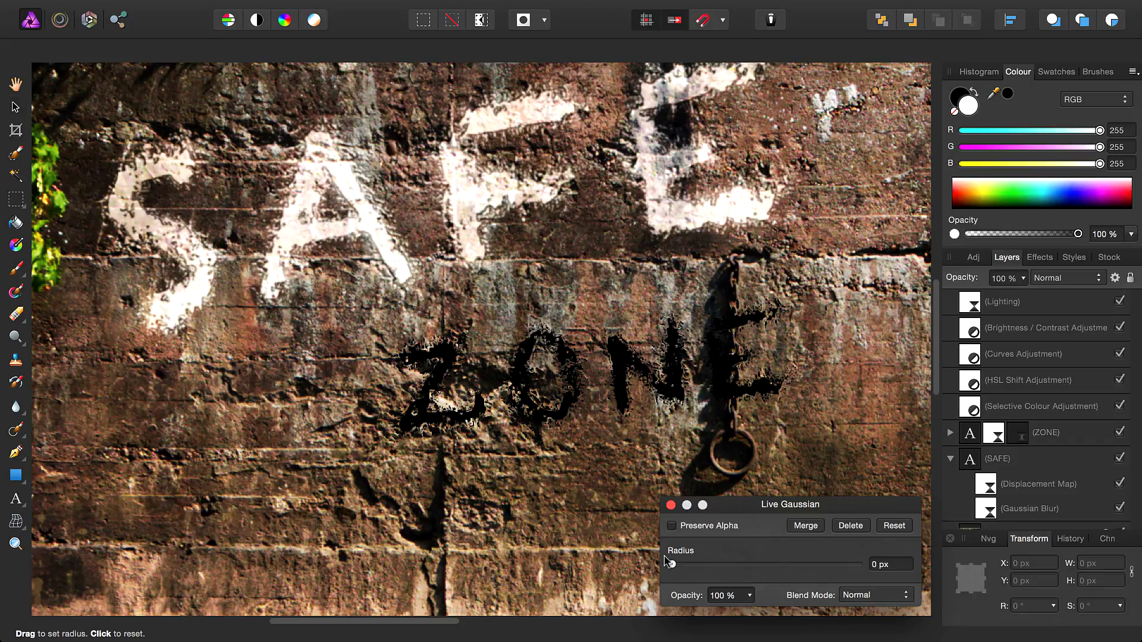
# Set the Gaussian Blur radius on ZONE to about 0.3 px to soften the letter edges.
pyautogui.scroll(-1, 619, 361)
pyautogui.scroll(8, 463, 386)
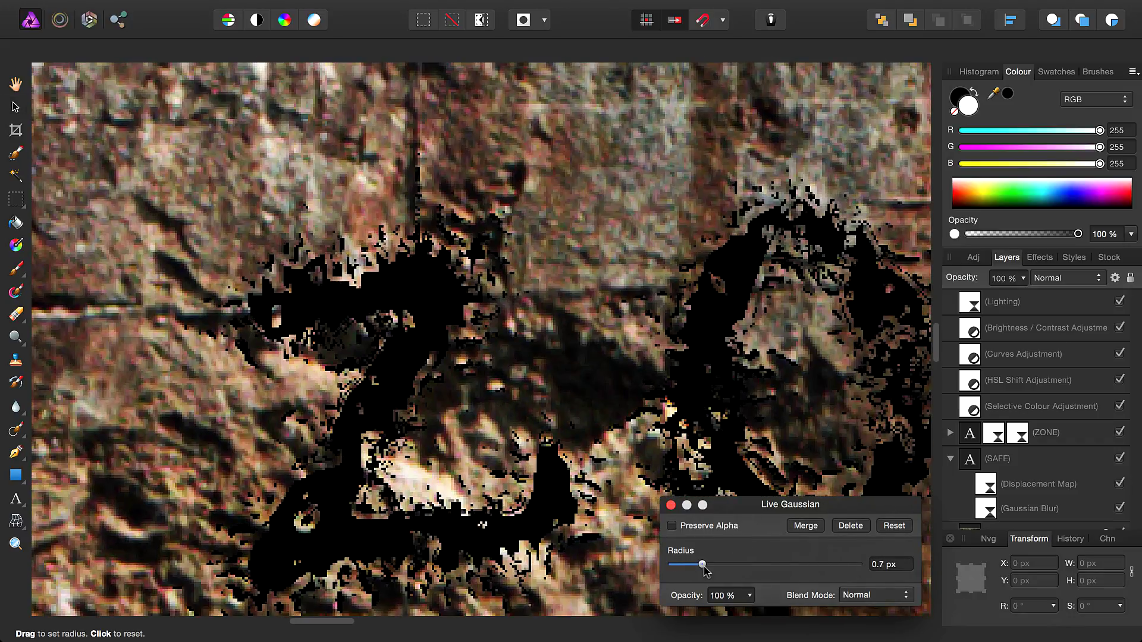
pyautogui.moveTo(704, 569); pyautogui.dragTo(685, 571)
pyautogui.scroll(-5, 430, 284)
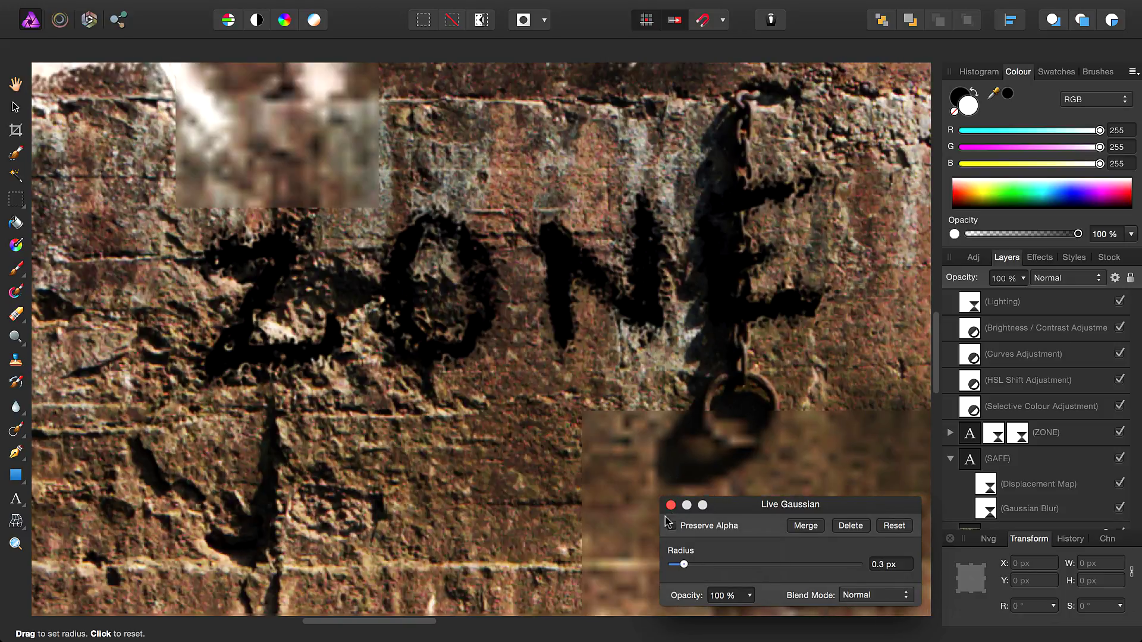
pyautogui.click(670, 505)
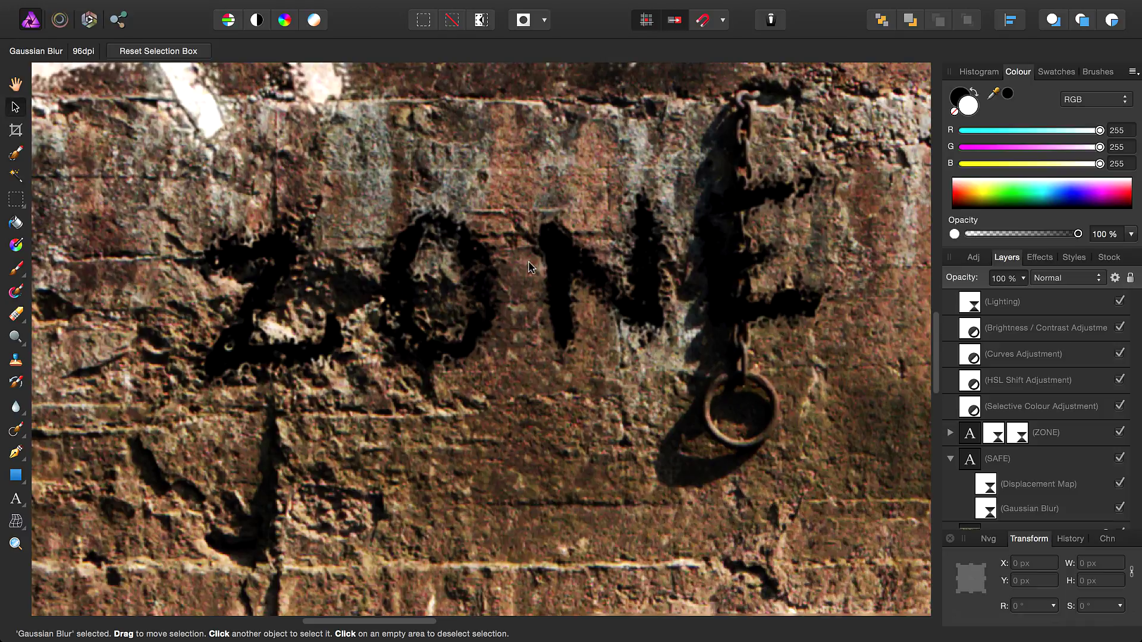
# Change the blend mode of the ZONE text layer to Screen.
pyautogui.scroll(-4, 547, 324)
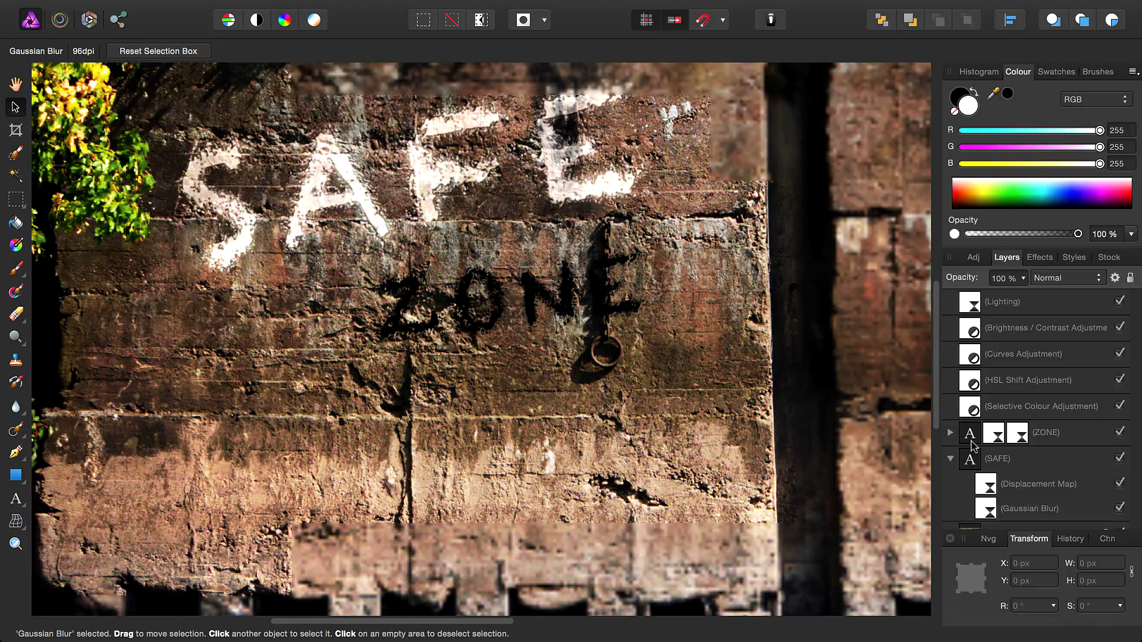
pyautogui.click(969, 437)
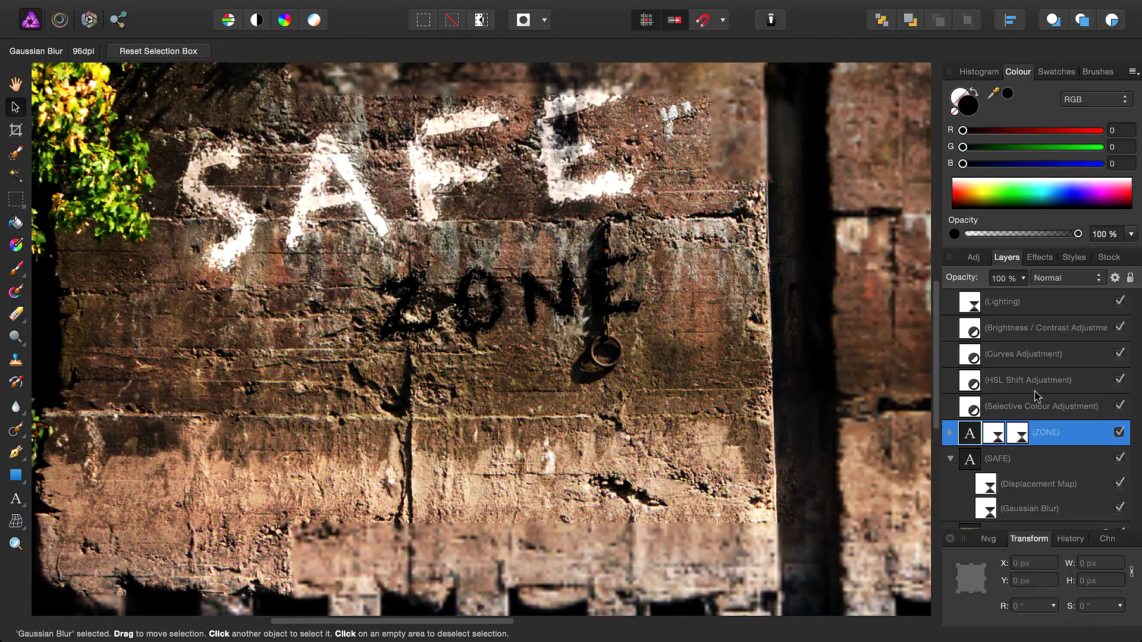
pyautogui.click(1040, 279)
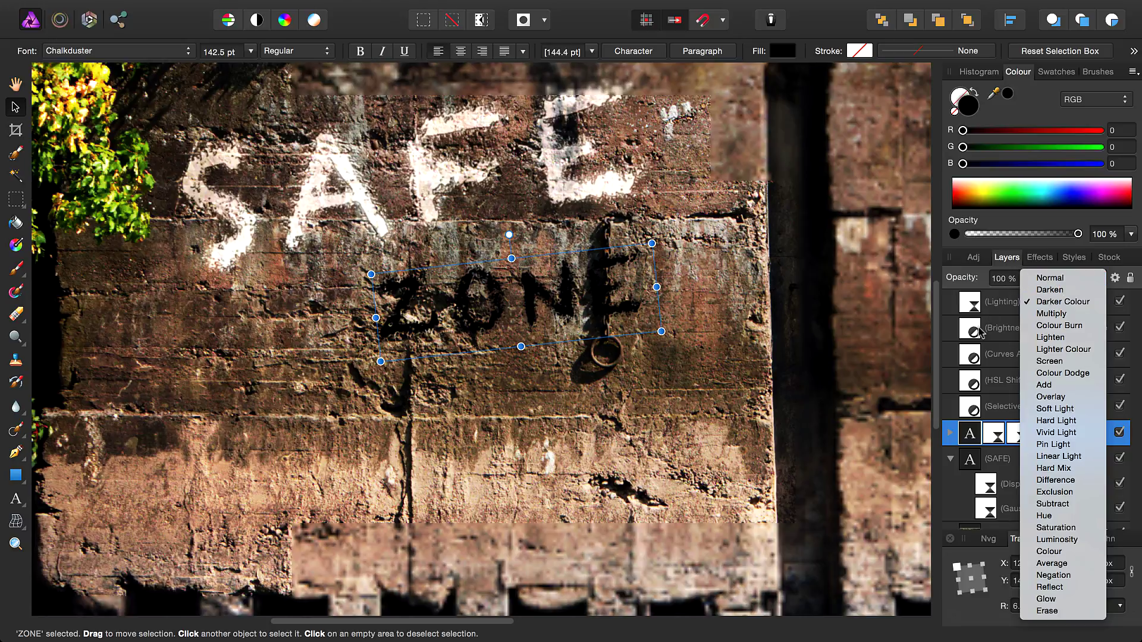
pyautogui.click(1050, 361)
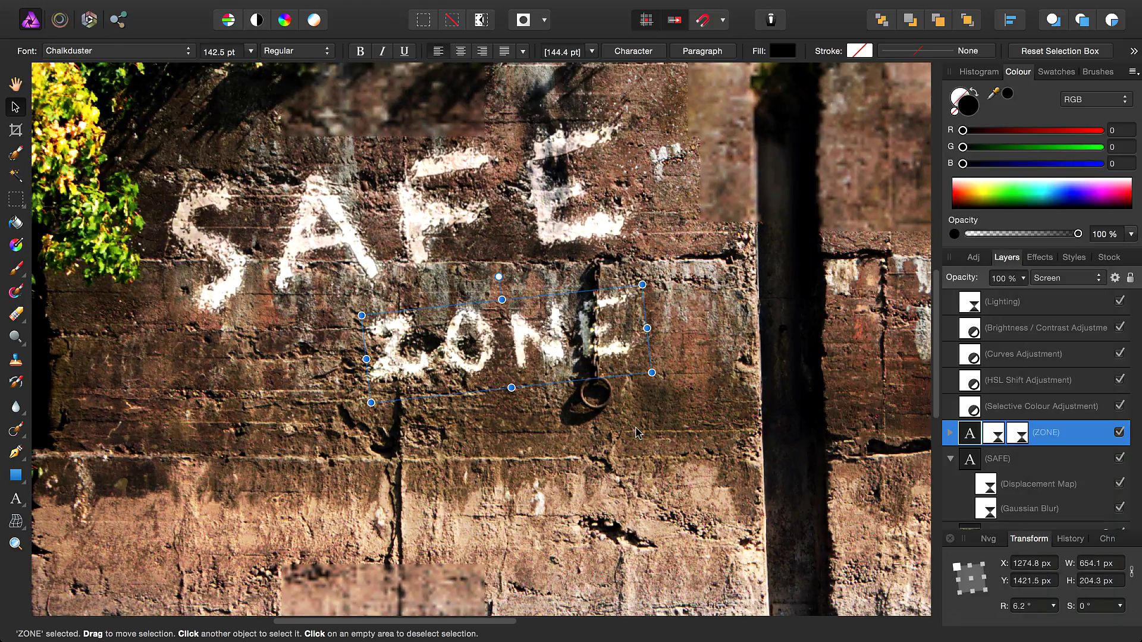
# Examine the blended ZONE lettering up close, especially where the E overlaps the hanging chain.
pyautogui.click(636, 428)
pyautogui.scroll(6, 484, 372)
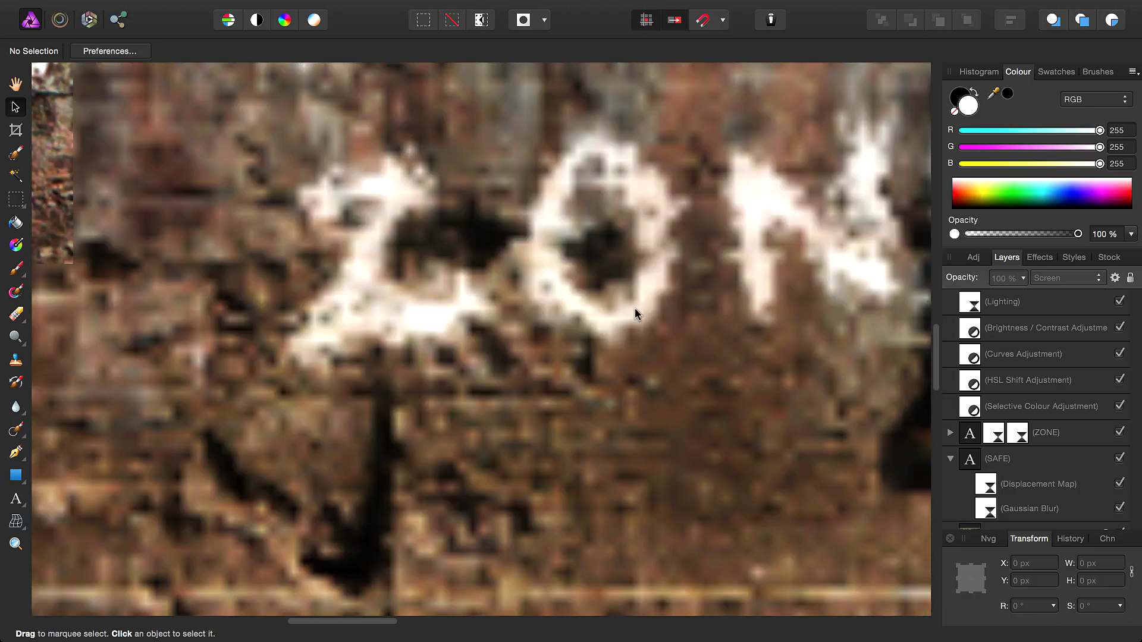
pyautogui.moveTo(634, 308); pyautogui.dragTo(386, 443)
pyautogui.moveTo(579, 416); pyautogui.dragTo(423, 406)
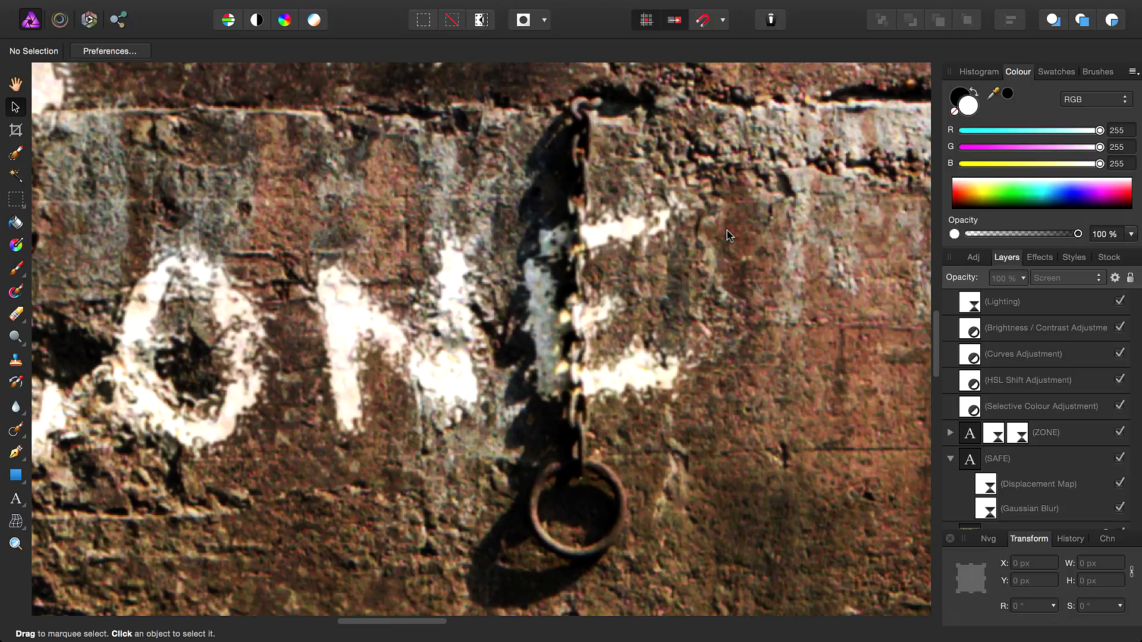
pyautogui.moveTo(365, 351); pyautogui.dragTo(667, 437)
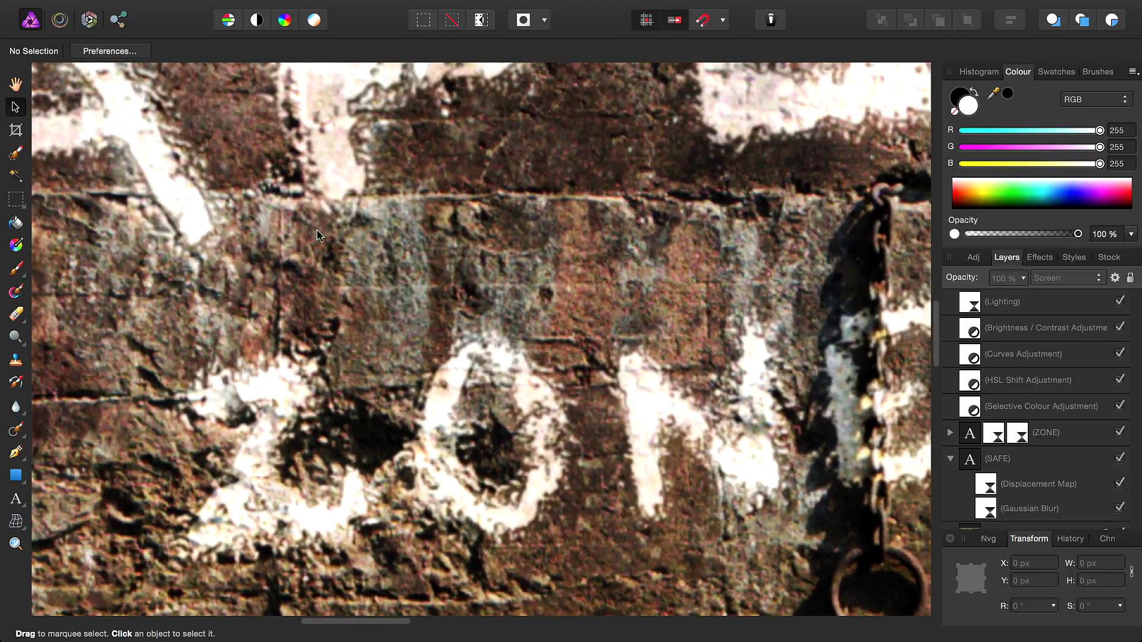
pyautogui.scroll(-3, 317, 235)
pyautogui.scroll(5, 431, 290)
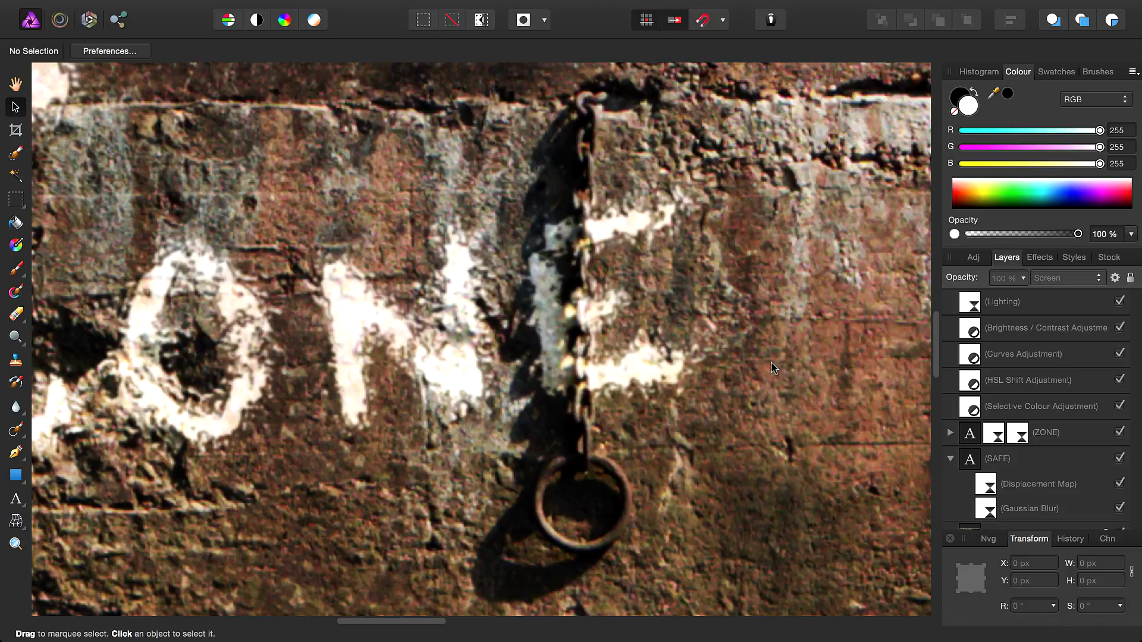
# Add a mask layer to the ZONE text layer and pick the Paint Brush tool for painting on it.
pyautogui.click(1101, 444)
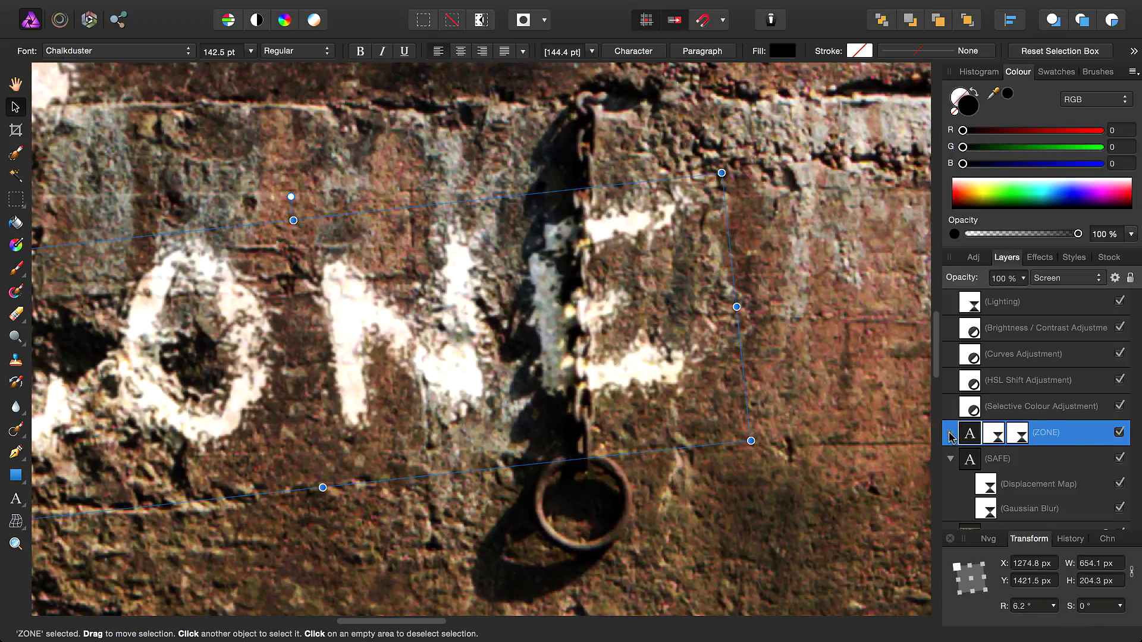
pyautogui.click(950, 436)
pyautogui.click(317, 8)
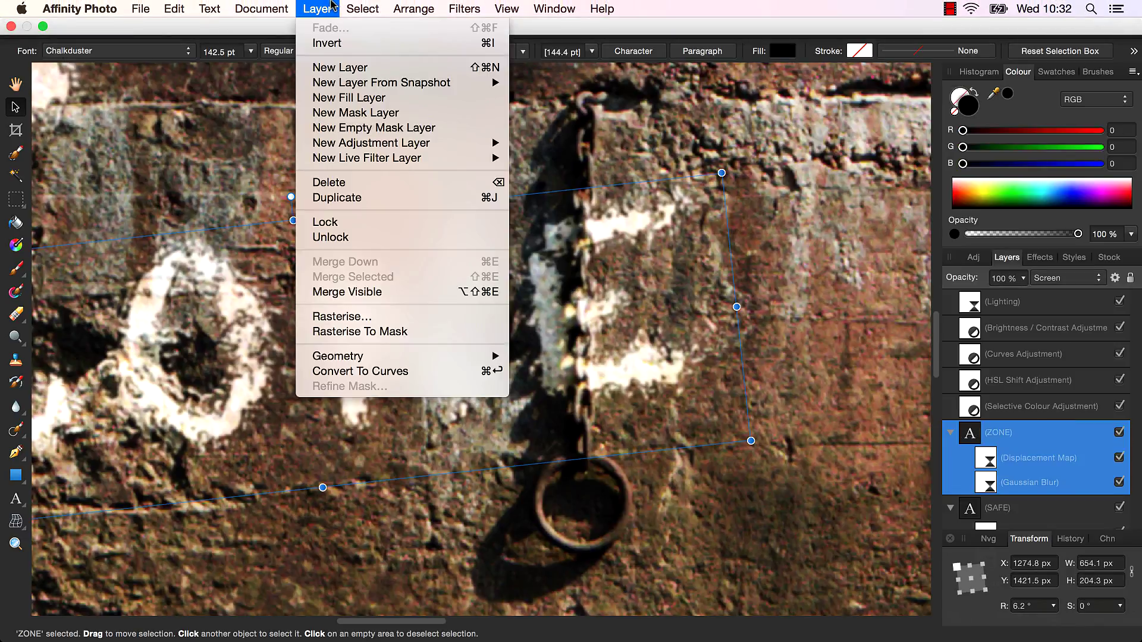
pyautogui.click(355, 113)
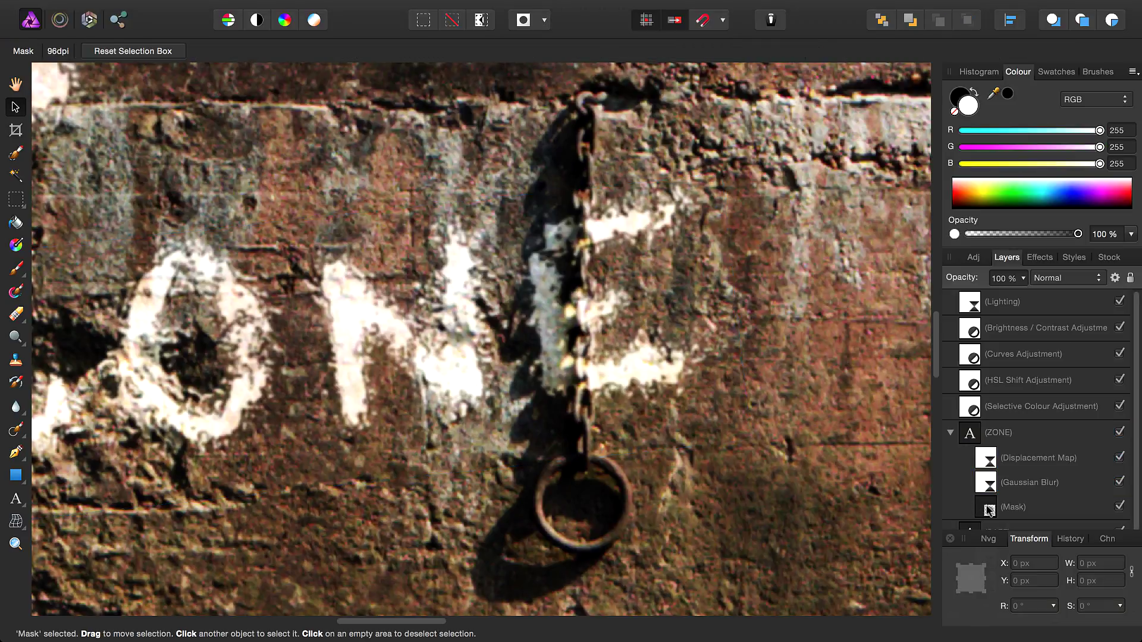
pyautogui.moveTo(457, 357); pyautogui.dragTo(568, 338)
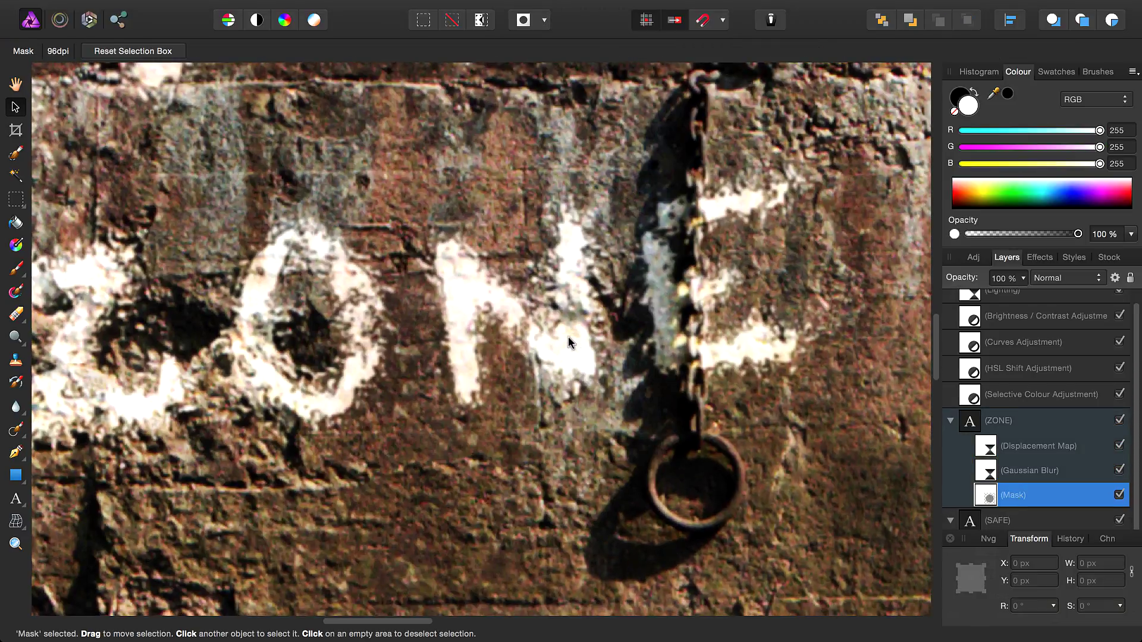
pyautogui.click(22, 273)
pyautogui.click(82, 271)
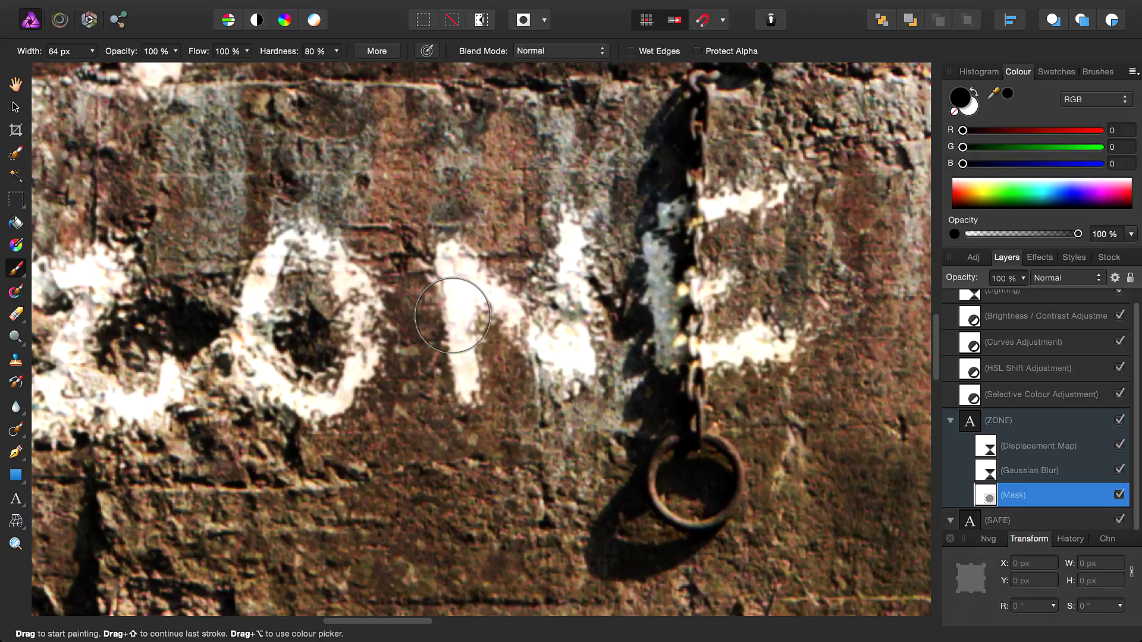
# Try painting black over parts of the N and E on the ZONE mask, and undo the strokes.
pyautogui.press('[')
pyautogui.press('[')
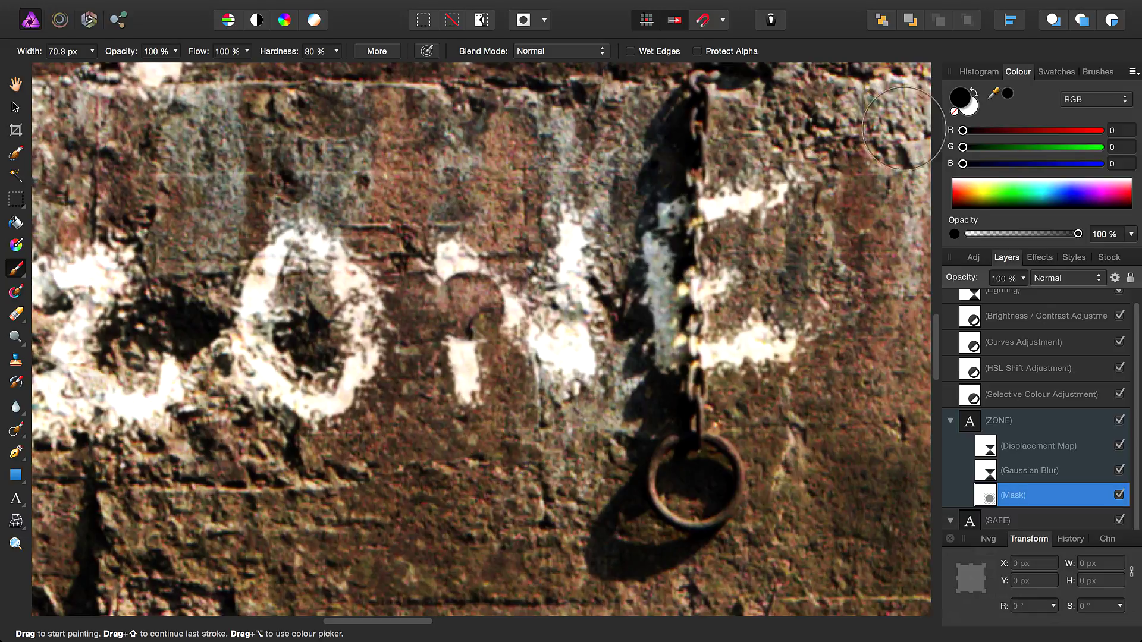
pyautogui.click(579, 250)
pyautogui.press('super+z')
pyautogui.hscroll(3, 725, 265)
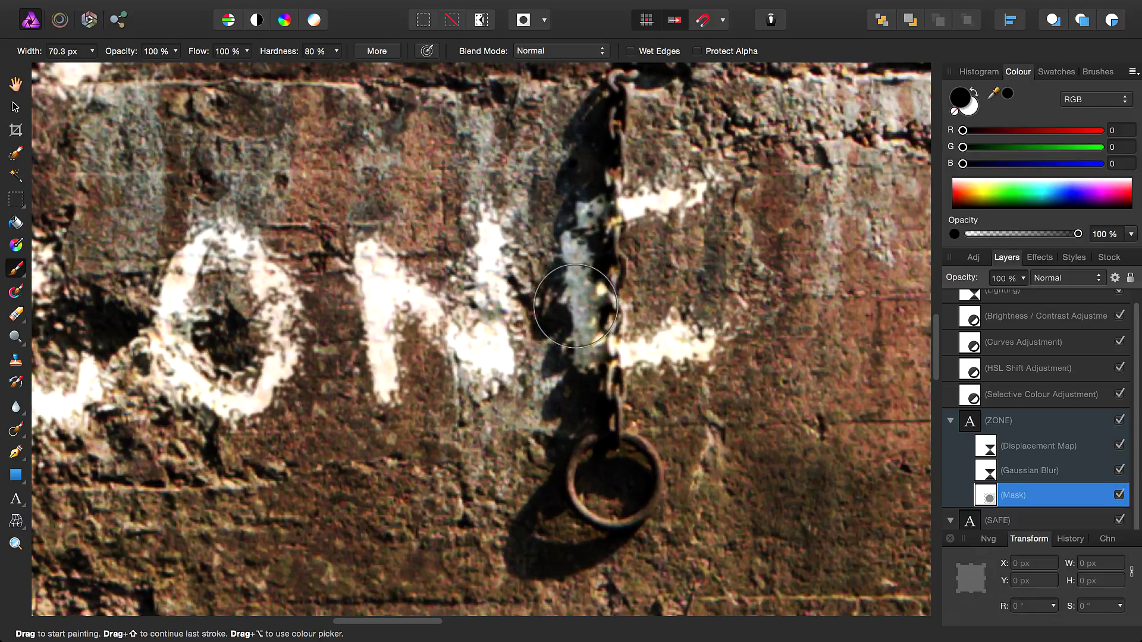
pyautogui.moveTo(612, 286); pyautogui.dragTo(582, 286)
pyautogui.hotkey('ctrl', 'z')
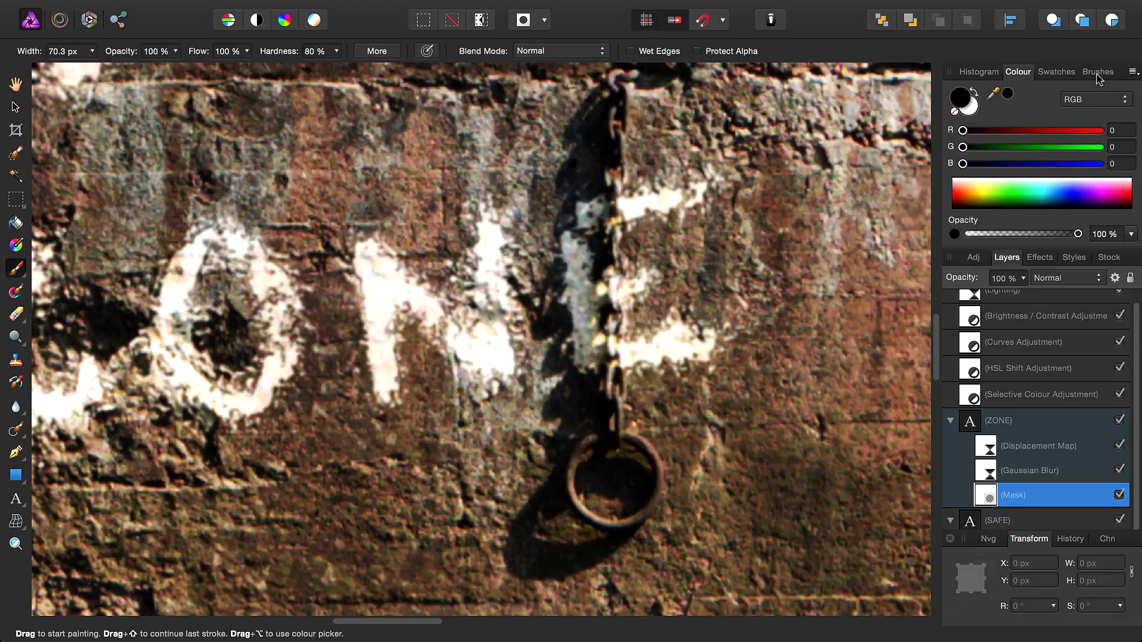
# Choose the first 300 px brush from the Texture category and reduce its width to about 36 px.
pyautogui.click(1097, 72)
pyautogui.click(1027, 90)
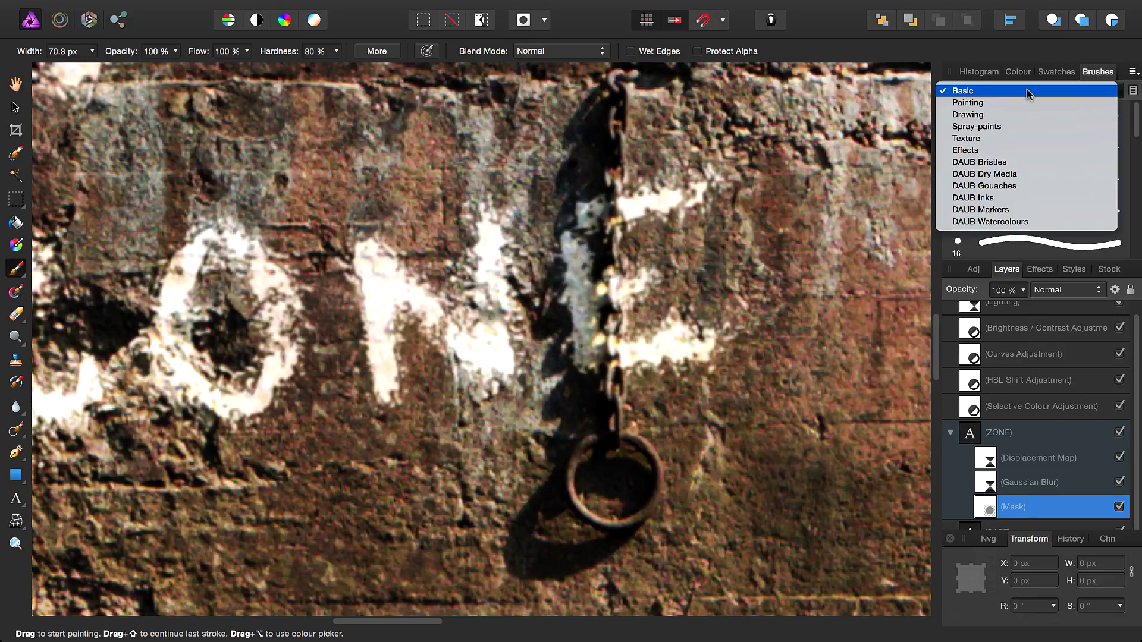
pyautogui.click(991, 139)
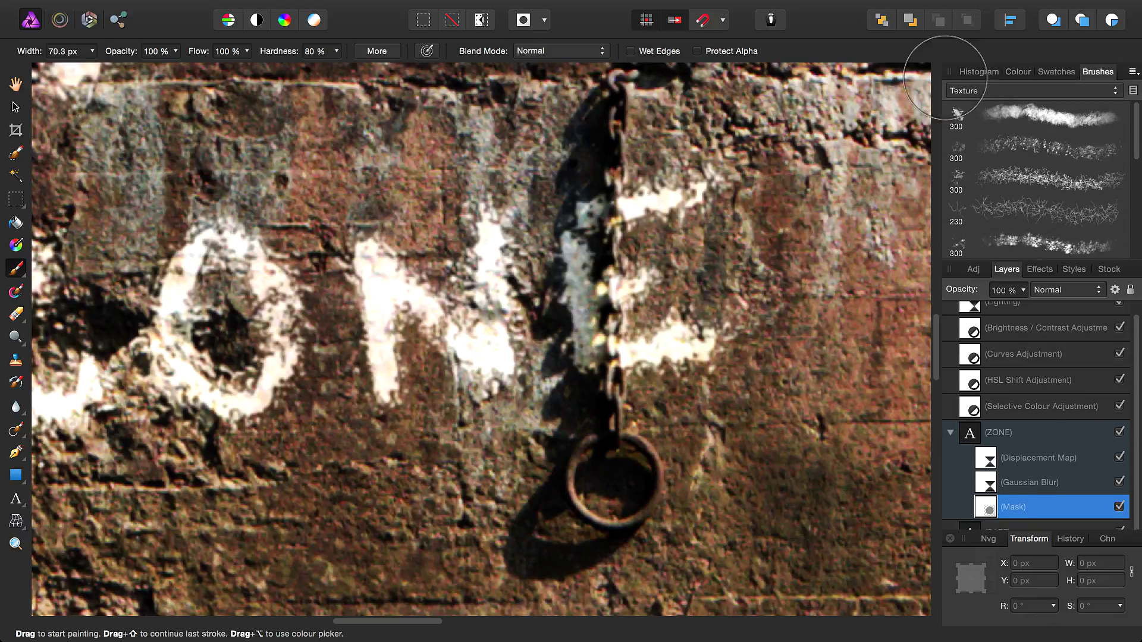
pyautogui.click(1035, 116)
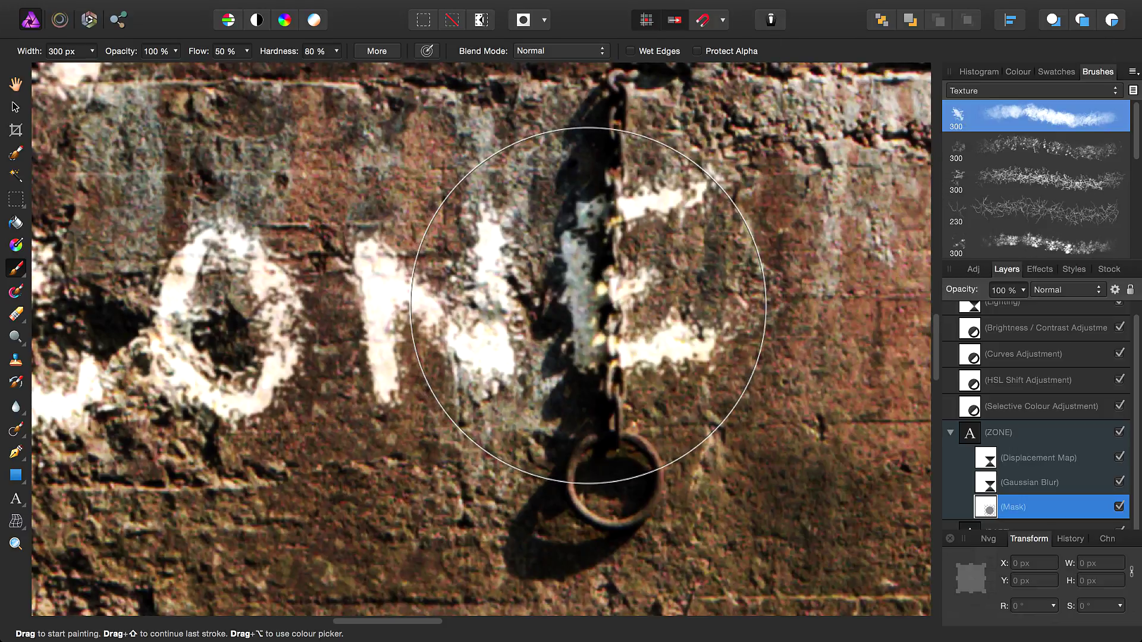
pyautogui.keyDown('ctrl'); pyautogui.keyDown('alt'); pyautogui.moveTo(589, 305); pyautogui.dragTo(773, 320); pyautogui.keyUp('alt'); pyautogui.keyUp('ctrl')
pyautogui.press('[')
pyautogui.press('[')
# Paint on the ZONE mask along the hanging chain to hide the white E paint covering its links.
pyautogui.moveTo(615, 201); pyautogui.dragTo(615, 261)
pyautogui.moveTo(618, 302)
pyautogui.mouseDown()
pyautogui.moveTo(614, 373)
pyautogui.moveTo(597, 361)
pyautogui.moveTo(620, 350)
pyautogui.moveTo(595, 350)
pyautogui.moveTo(617, 188)
pyautogui.moveTo(616, 367)
pyautogui.mouseUp()
pyautogui.scroll(-10, 424, 378)
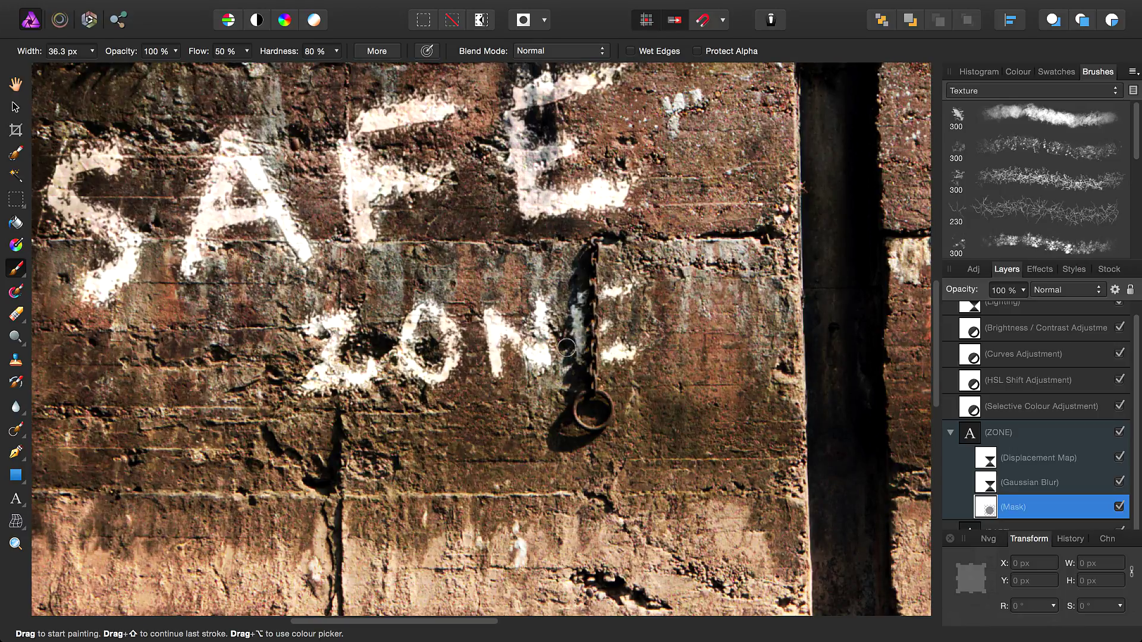
pyautogui.scroll(5, 592, 405)
pyautogui.hscroll(-5, 569, 390)
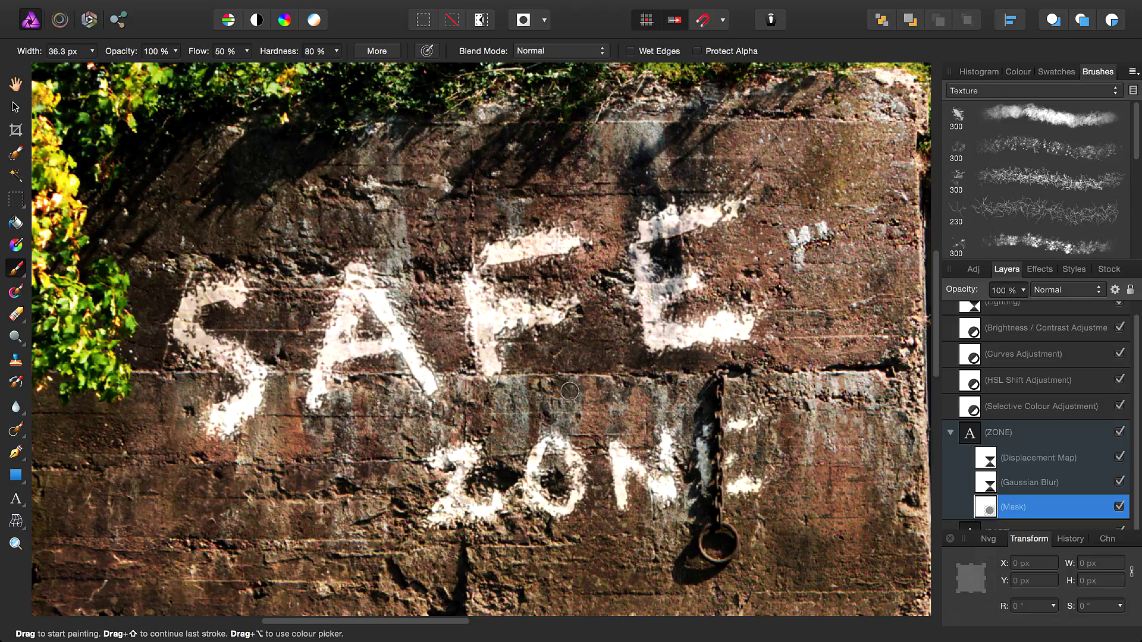
# Set the texture brush's opacity to 31% and enlarge its width to 96.5 px for subtle wear on ZONE.
pyautogui.click(176, 51)
pyautogui.moveTo(179, 72); pyautogui.dragTo(82, 76)
pyautogui.scroll(-5, 421, 355)
pyautogui.hscroll(2, 422, 354)
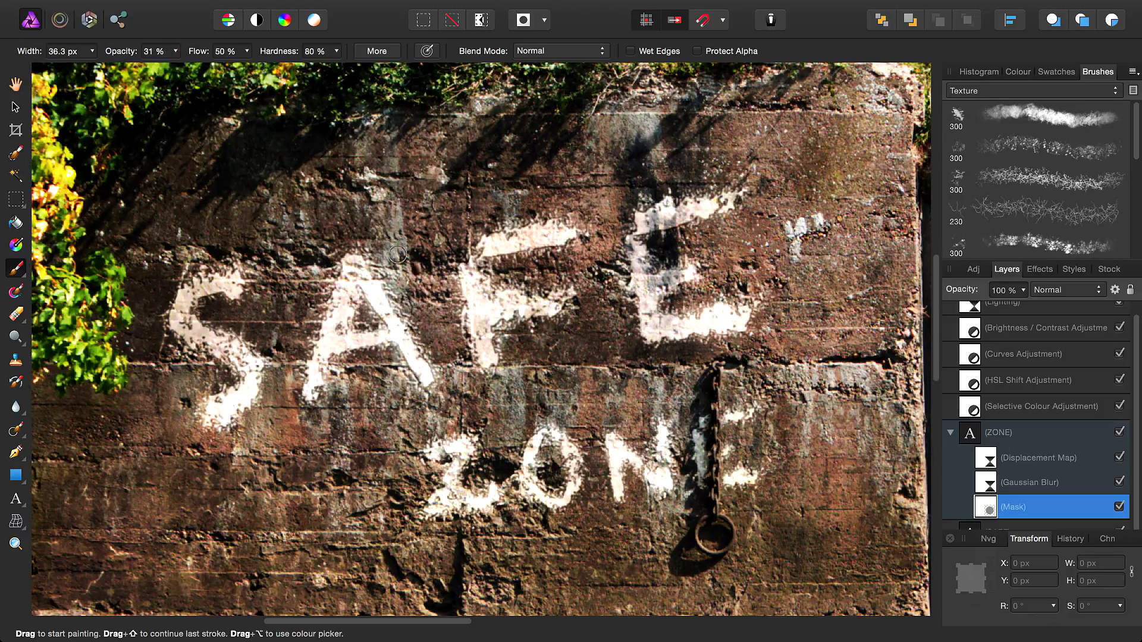
pyautogui.press(']')
pyautogui.press(']')
pyautogui.press(']')
pyautogui.press(']')
pyautogui.press(']')
pyautogui.press(']')
pyautogui.press(']')
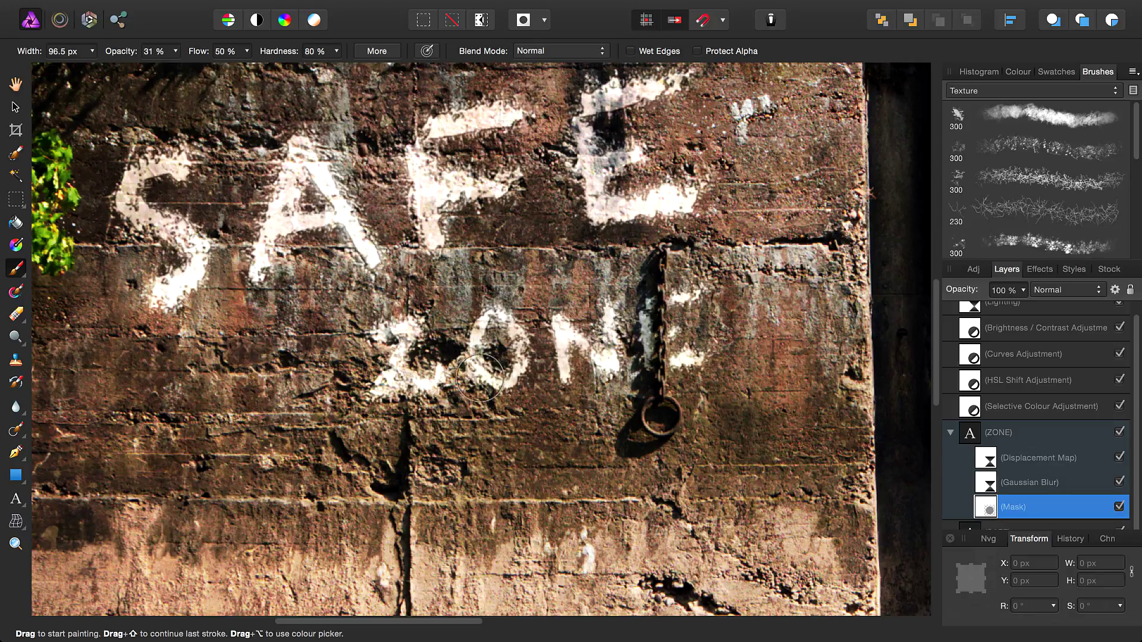
pyautogui.scroll(-1, 966, 424)
# Add a mask layer to the SAFE text layer and make that mask the active layer.
pyautogui.click(950, 421)
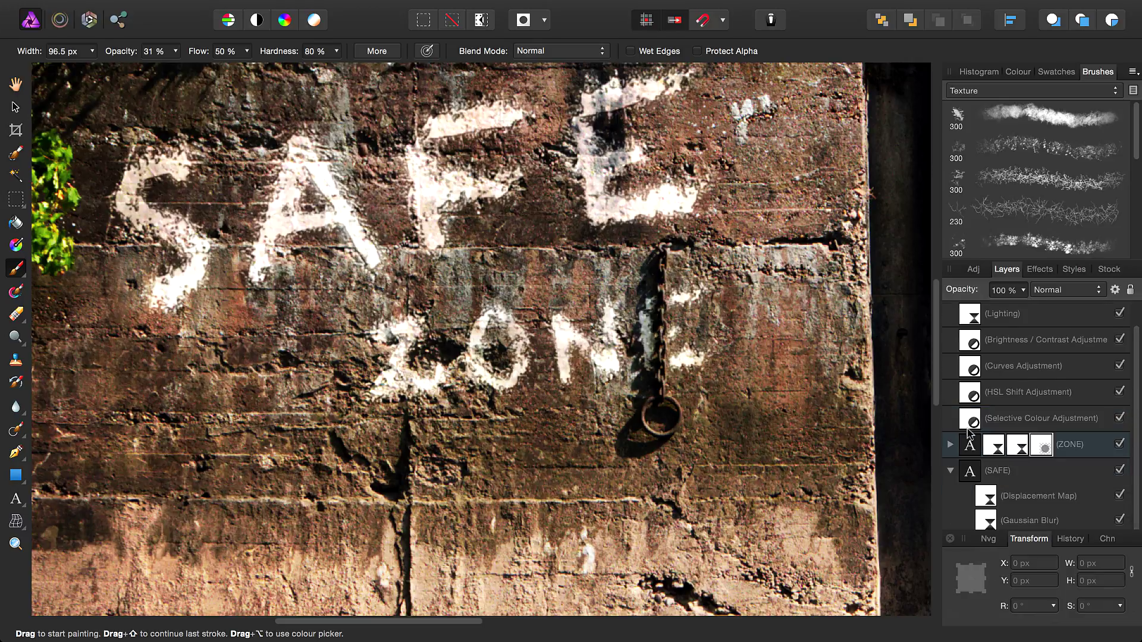
pyautogui.click(1006, 473)
pyautogui.click(969, 474)
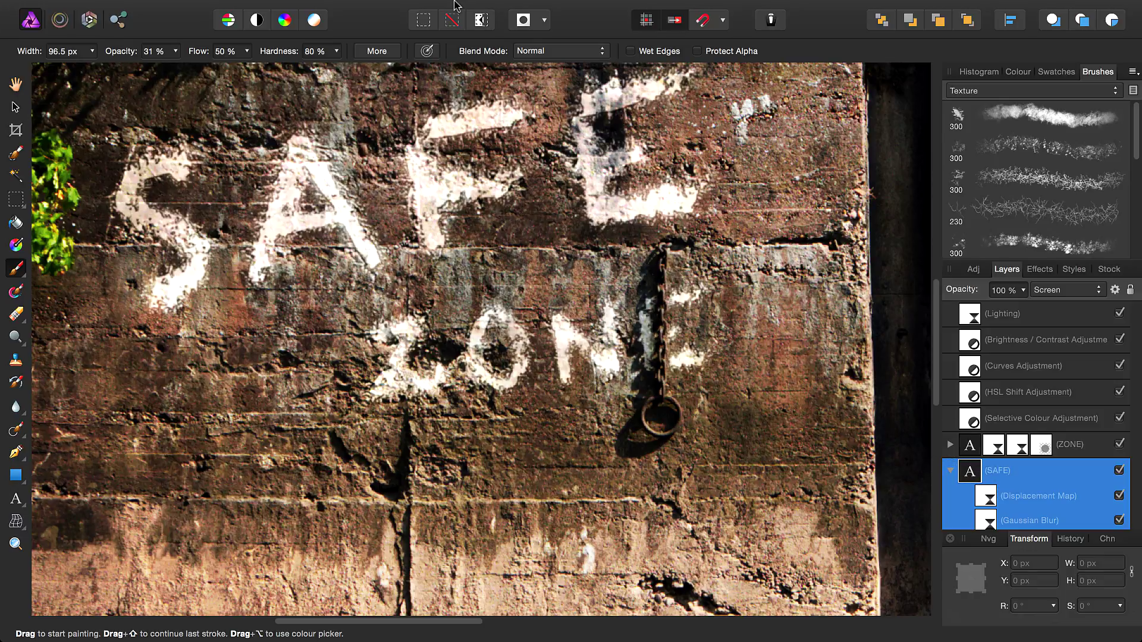
pyautogui.click(330, 8)
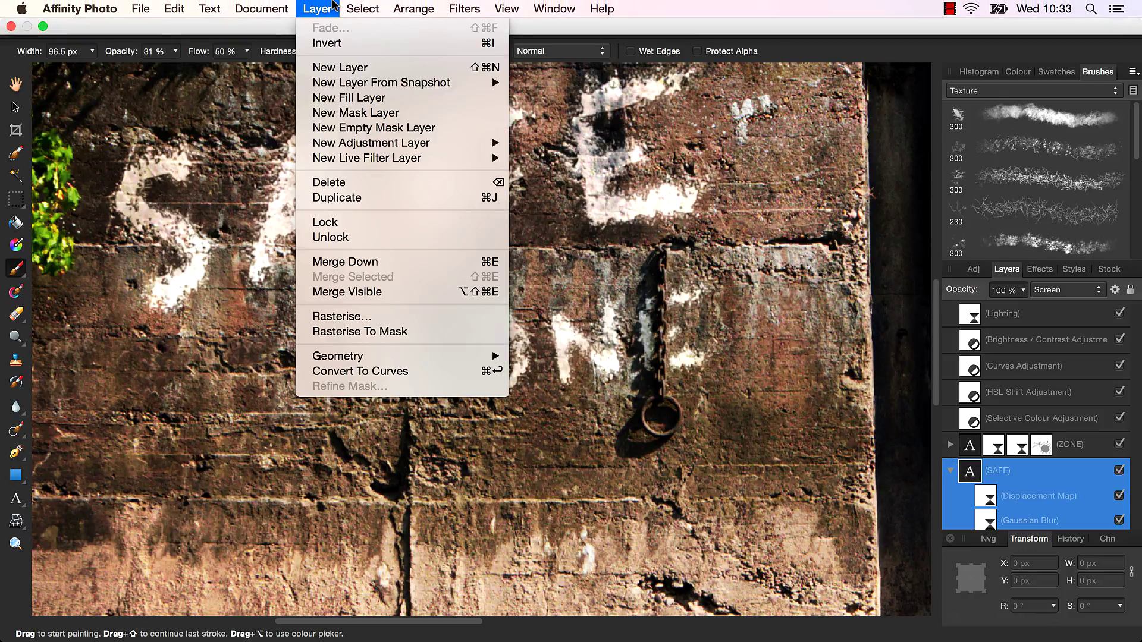
pyautogui.click(364, 113)
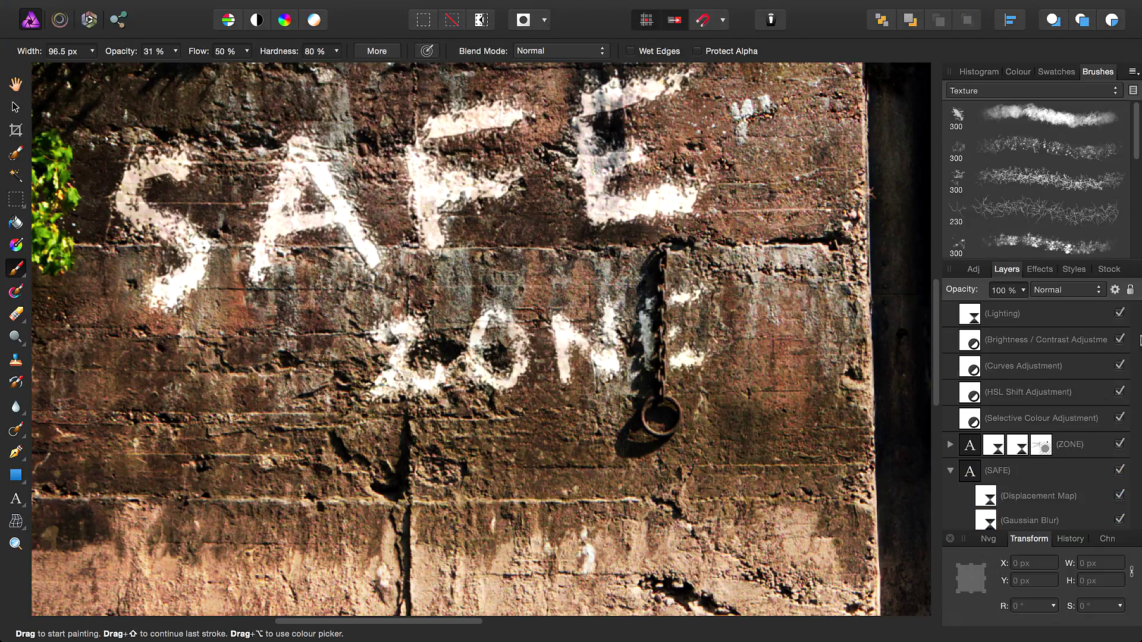
pyautogui.click(985, 469)
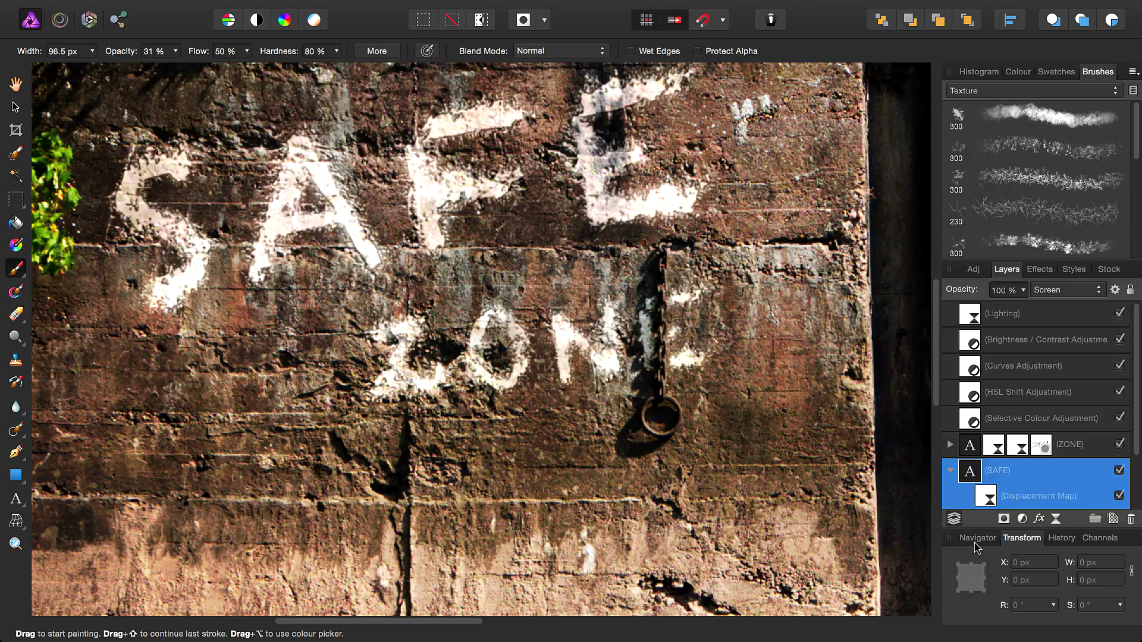
pyautogui.moveTo(1137, 435); pyautogui.dragTo(1139, 512)
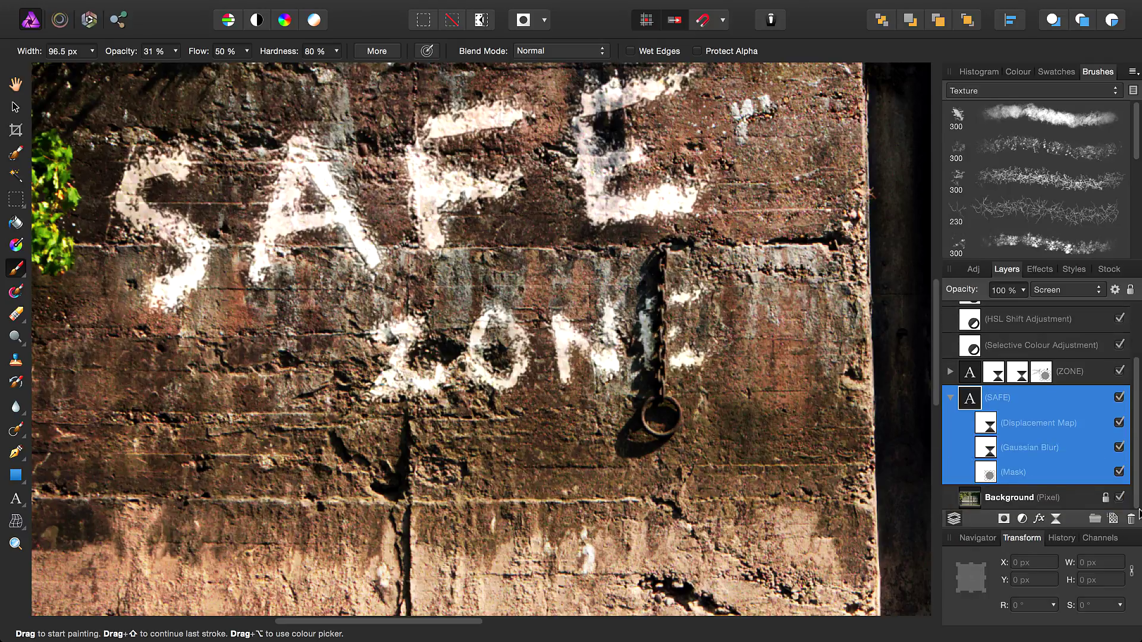
pyautogui.click(990, 474)
# Paint on the SAFE mask to wear away parts of the letters, raising the brush opacity to 50%.
pyautogui.moveTo(290, 208); pyautogui.dragTo(377, 289)
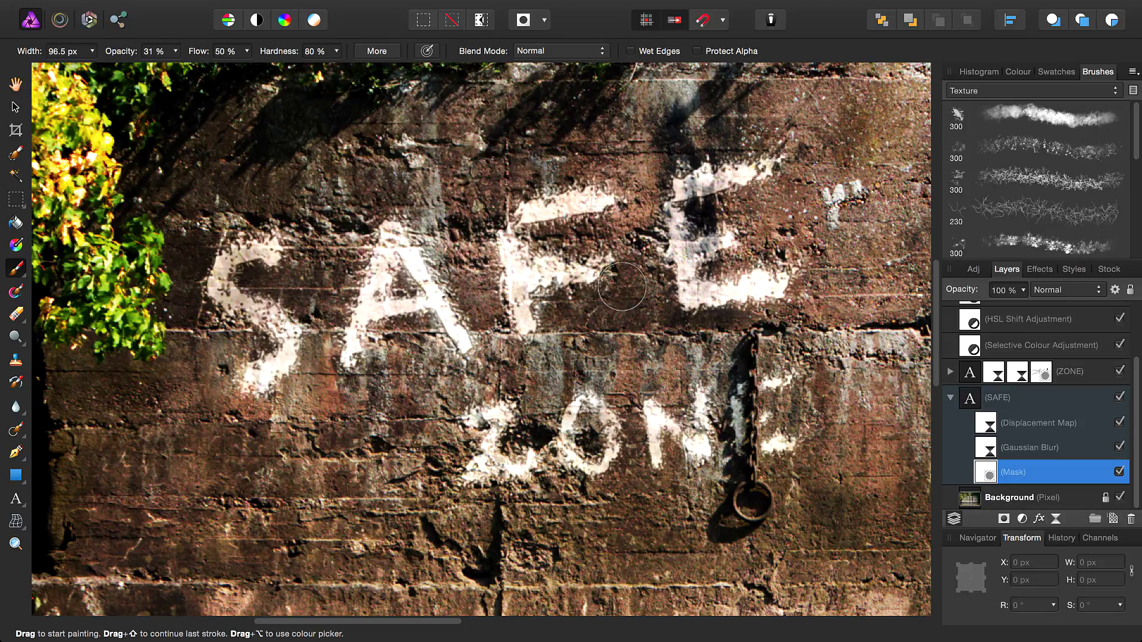
pyautogui.moveTo(622, 287)
pyautogui.mouseDown()
pyautogui.moveTo(705, 266)
pyautogui.moveTo(753, 185)
pyautogui.moveTo(729, 193)
pyautogui.moveTo(716, 245)
pyautogui.mouseUp()
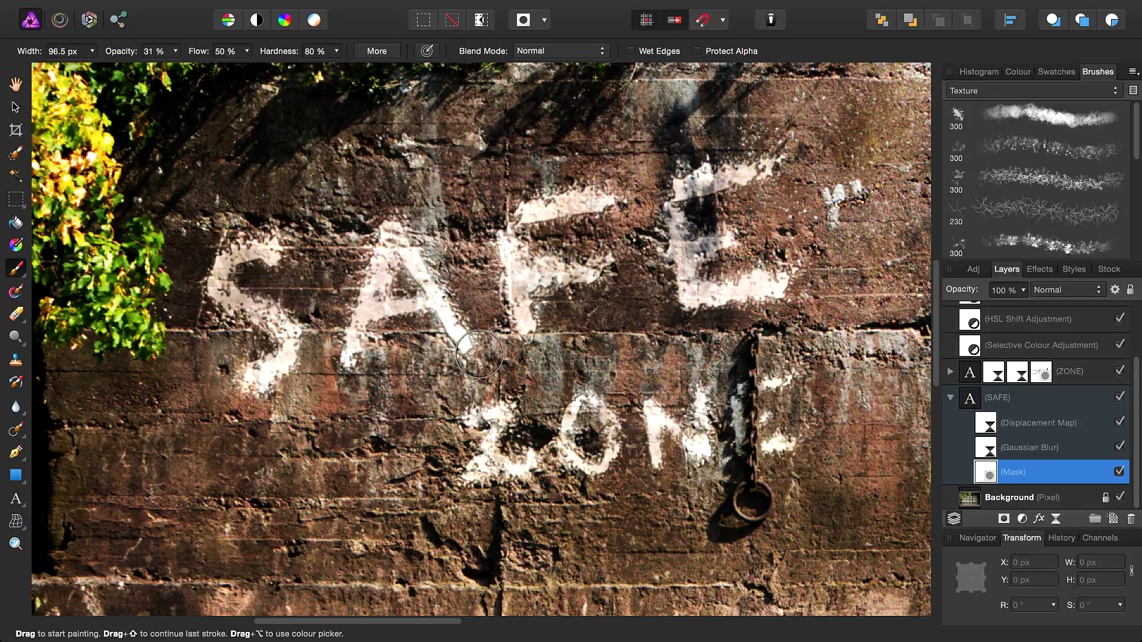
pyautogui.click(176, 51)
pyautogui.moveTo(195, 72); pyautogui.dragTo(200, 72)
pyautogui.moveTo(516, 272); pyautogui.dragTo(573, 213)
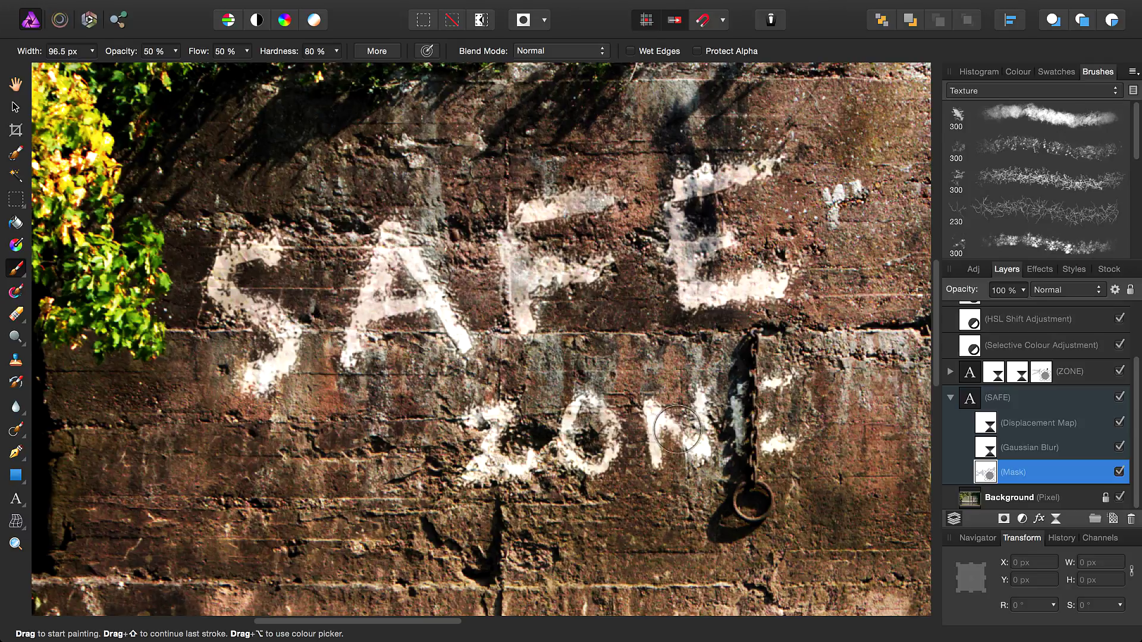
# Expand the ZONE text layer and select its mask instead of the SAFE mask.
pyautogui.hscroll(5, 677, 430)
pyautogui.click(950, 371)
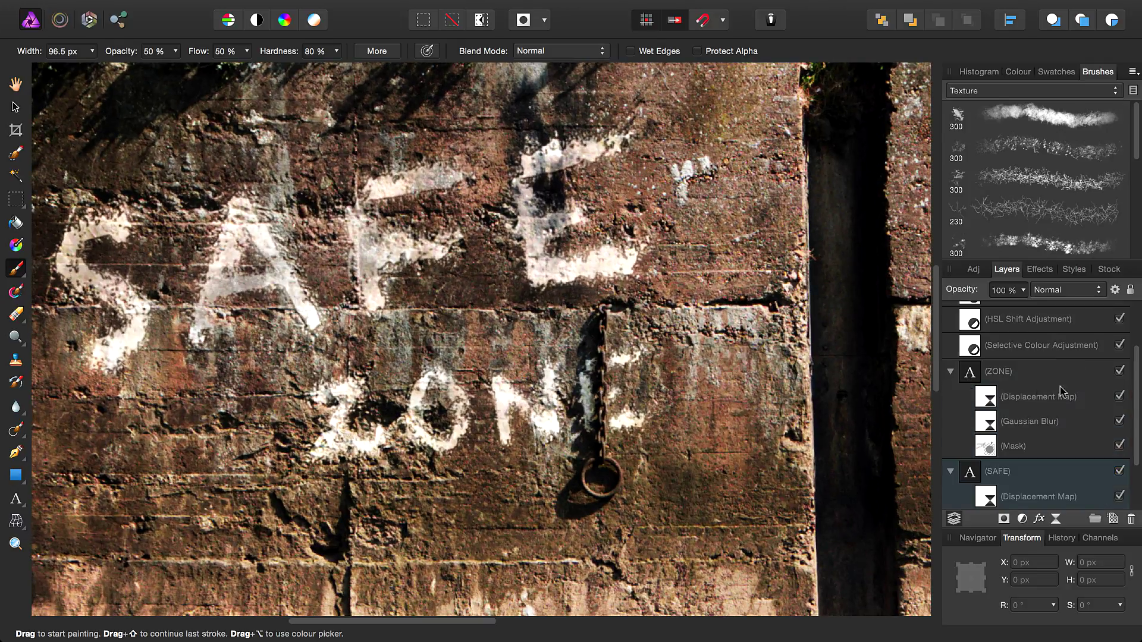
pyautogui.scroll(-2, 1011, 392)
pyautogui.keyDown('super'); pyautogui.click(1014, 398); pyautogui.keyUp('super')
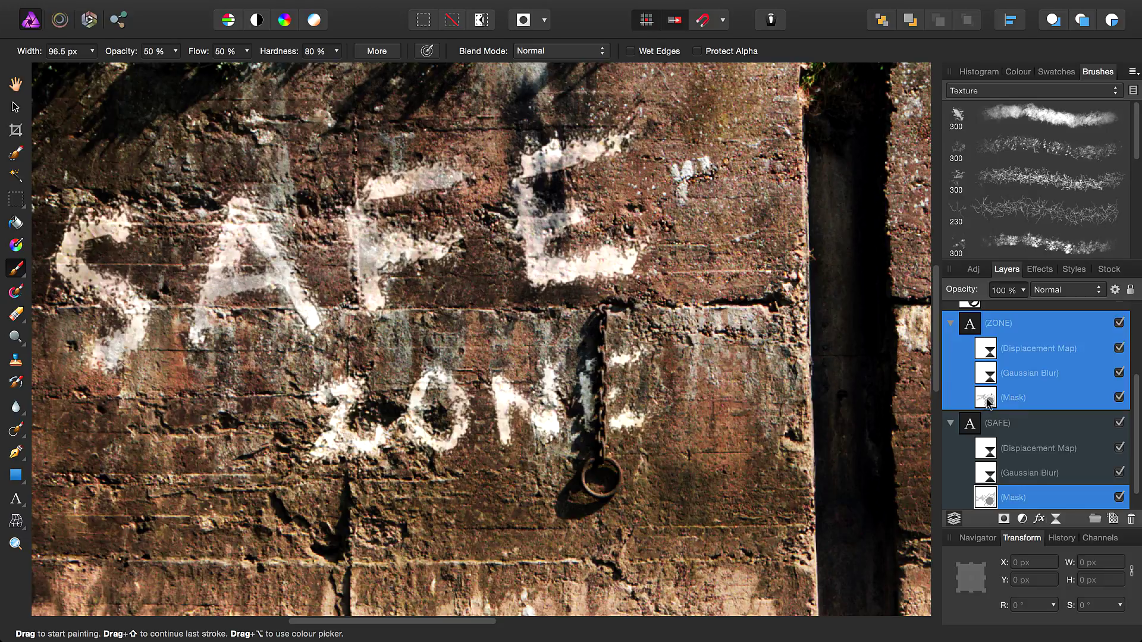
pyautogui.click(988, 403)
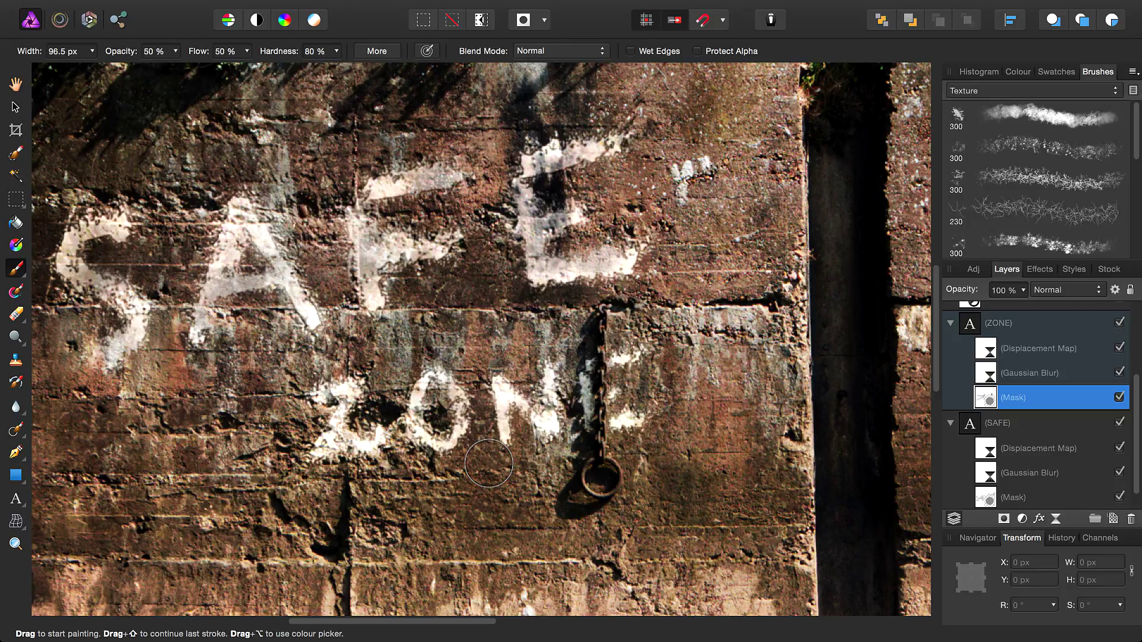
pyautogui.press('h')
pyautogui.moveTo(489, 462); pyautogui.dragTo(580, 474)
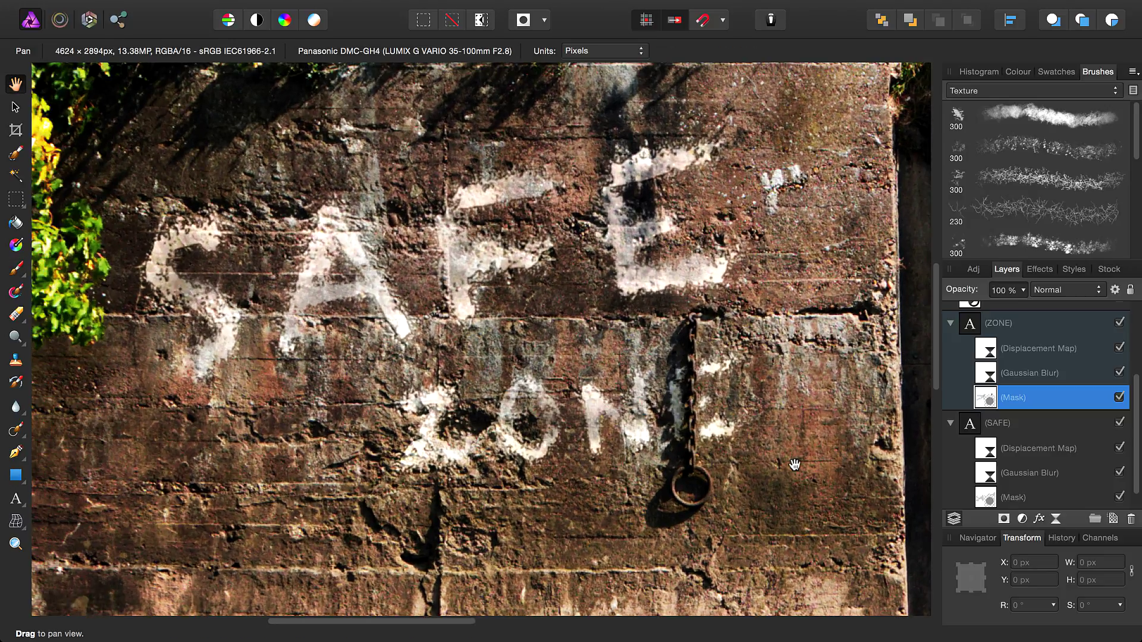
# Select the SAFE text layer and move it onto the lower wall below ZONE, at about X 669 px, Y 1702.5 px.
pyautogui.press('super+0')
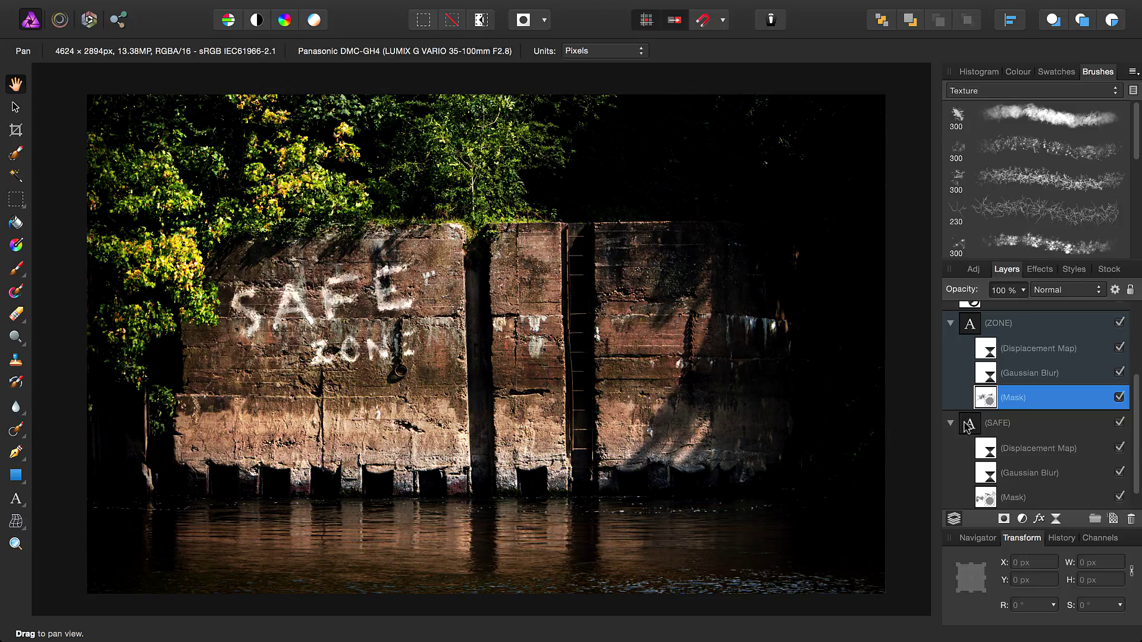
pyautogui.click(967, 426)
pyautogui.click(17, 108)
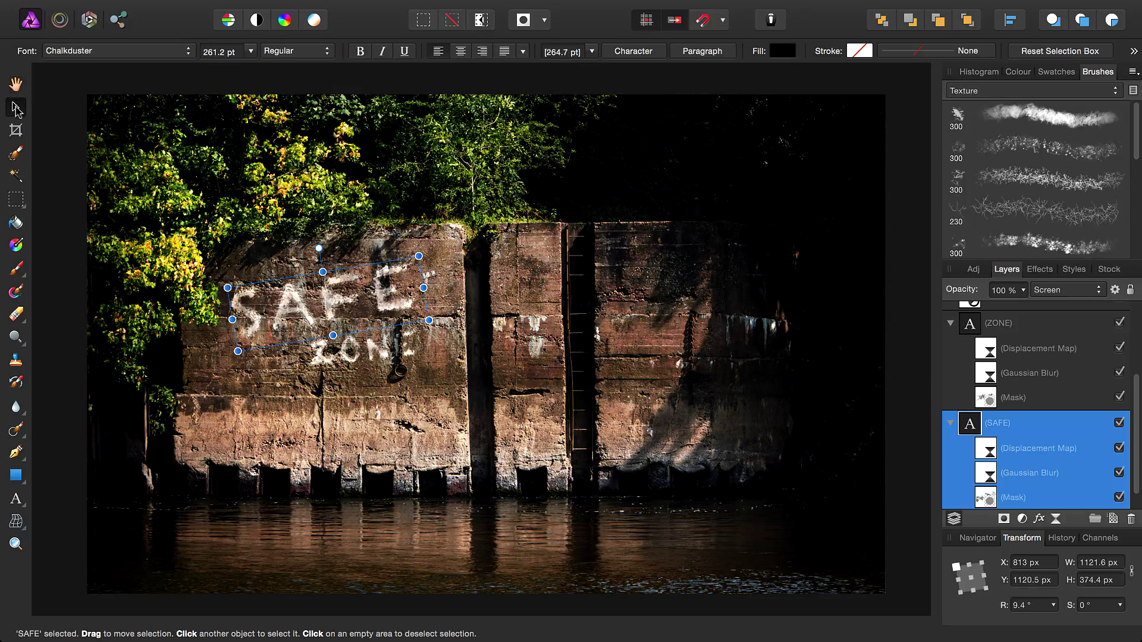
pyautogui.moveTo(382, 294); pyautogui.dragTo(357, 395)
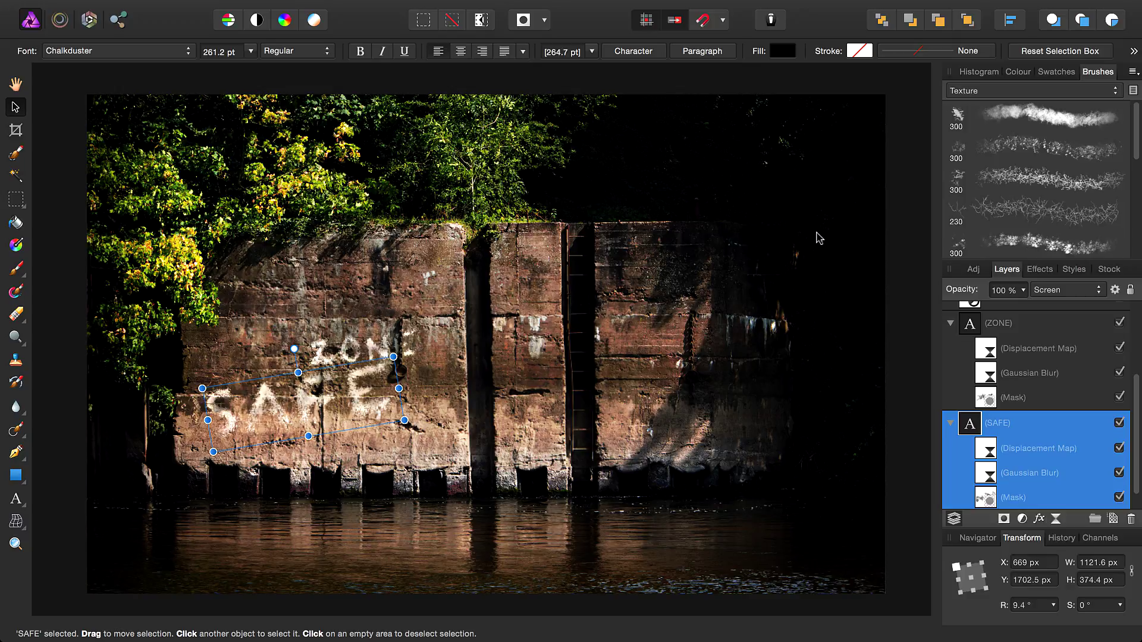
# Move the SAFE text down the wall toward the arched openings, to about X 991 px, Y 1869.5 px.
pyautogui.scroll(10, 314, 384)
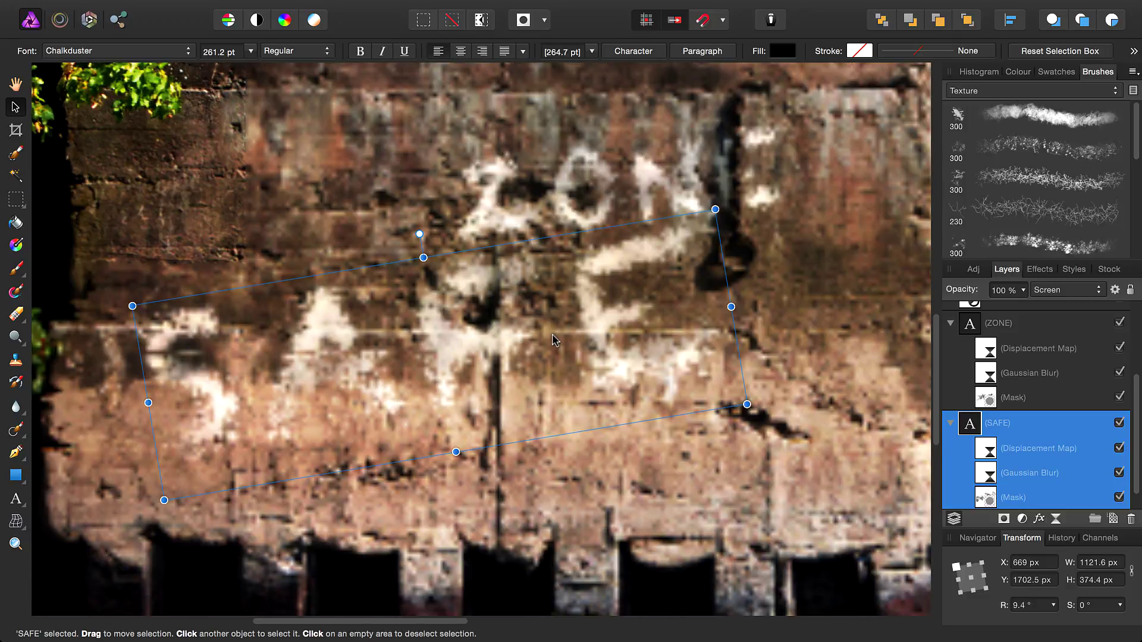
pyautogui.moveTo(554, 341); pyautogui.dragTo(723, 429)
pyautogui.hscroll(5, 723, 430)
pyautogui.scroll(-3, 723, 430)
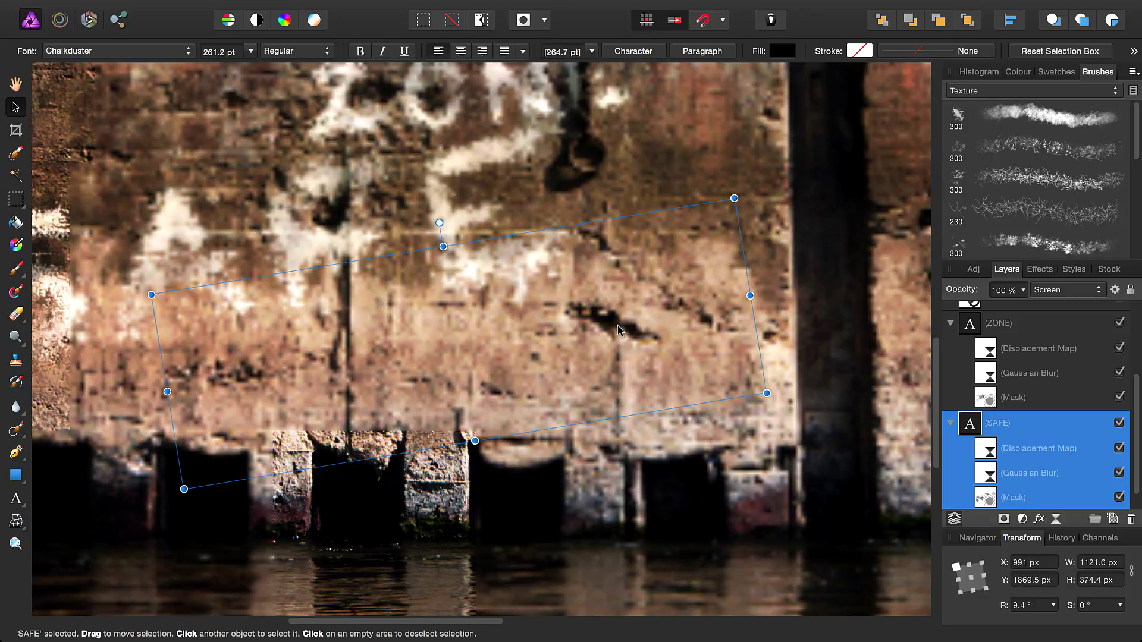
# Move the SAFE text up over the hanging chain and ring, to about X 1130 px, Y 1577.5 px.
pyautogui.moveTo(601, 352); pyautogui.dragTo(668, 247)
pyautogui.scroll(4, 670, 247)
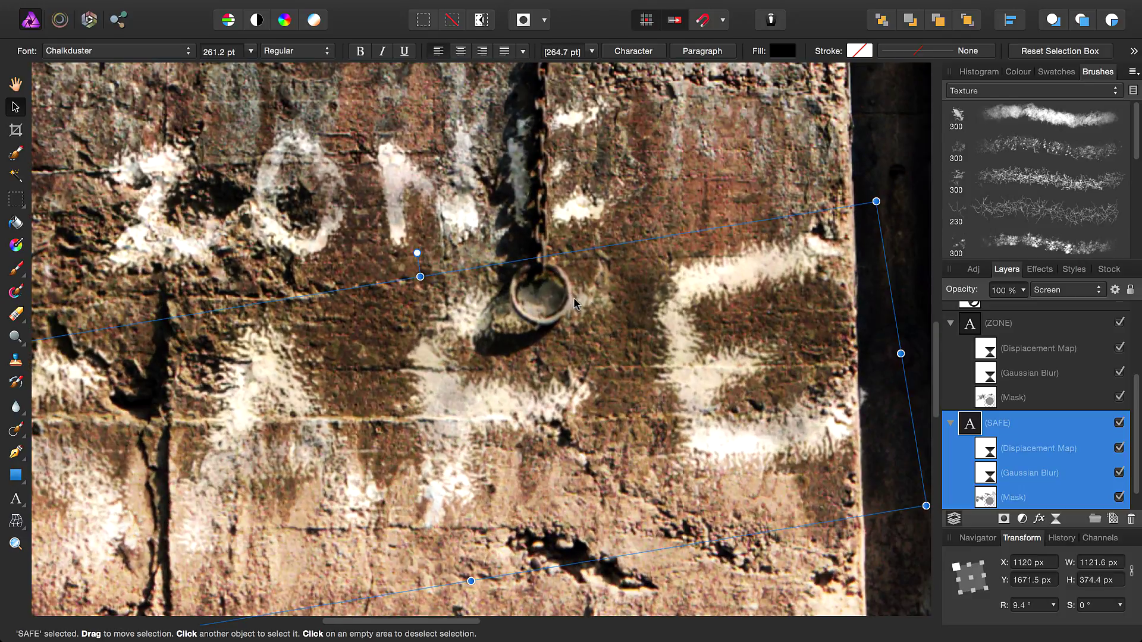
pyautogui.moveTo(598, 326); pyautogui.dragTo(606, 249)
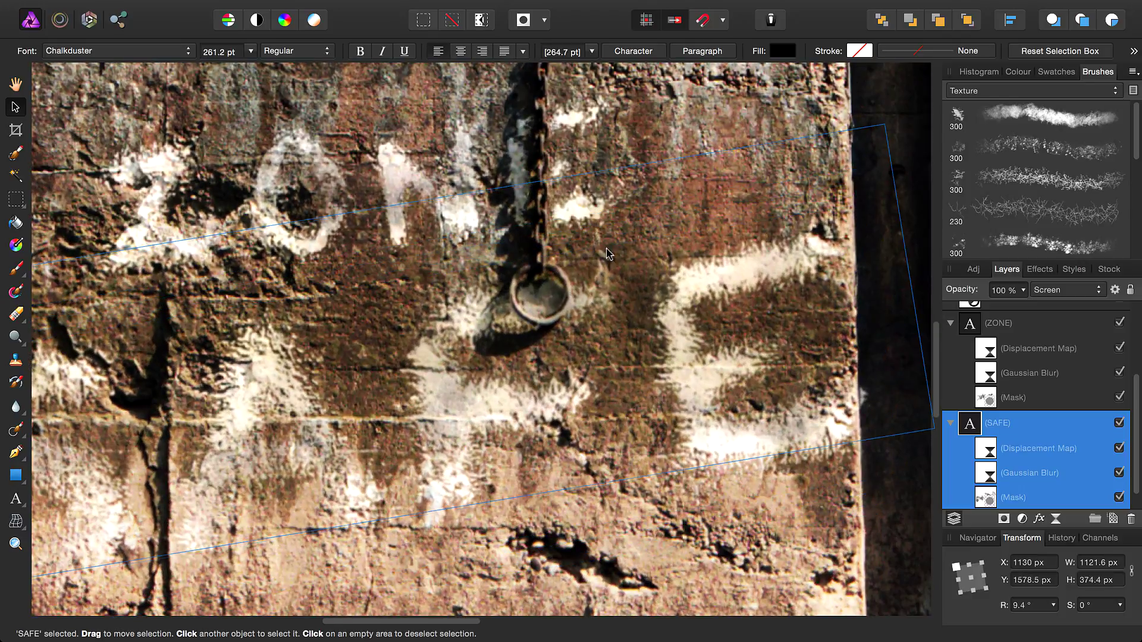
pyautogui.scroll(3, 747, 367)
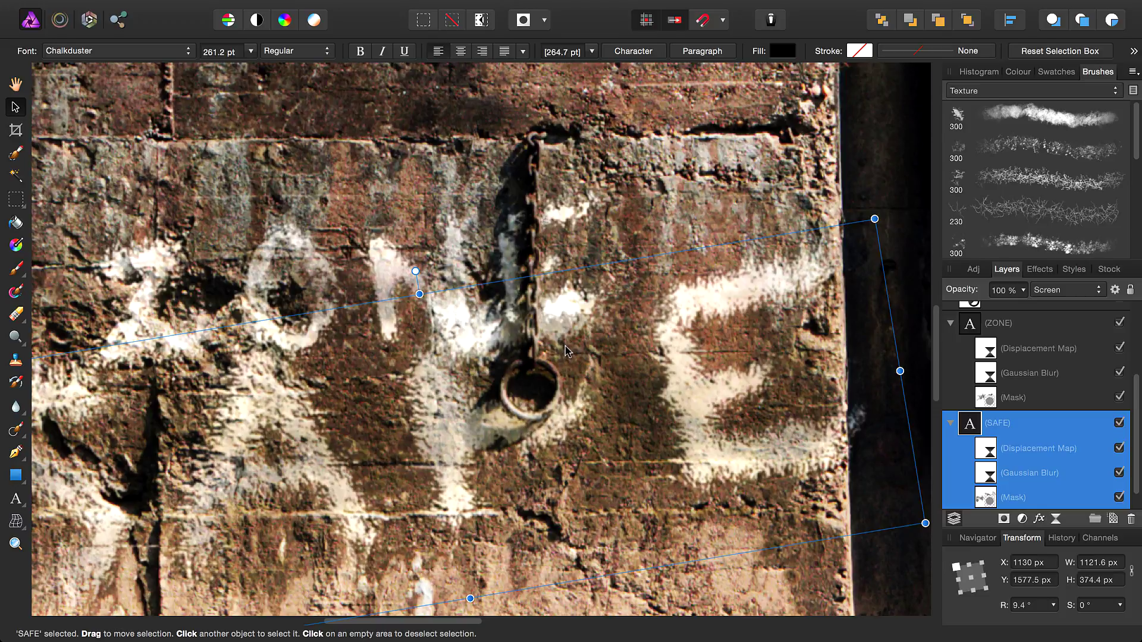
# Move the SAFE text onto the wall above ZONE, at about X 792 px, Y 1123.5 px, and deselect it.
pyautogui.scroll(-6, 565, 346)
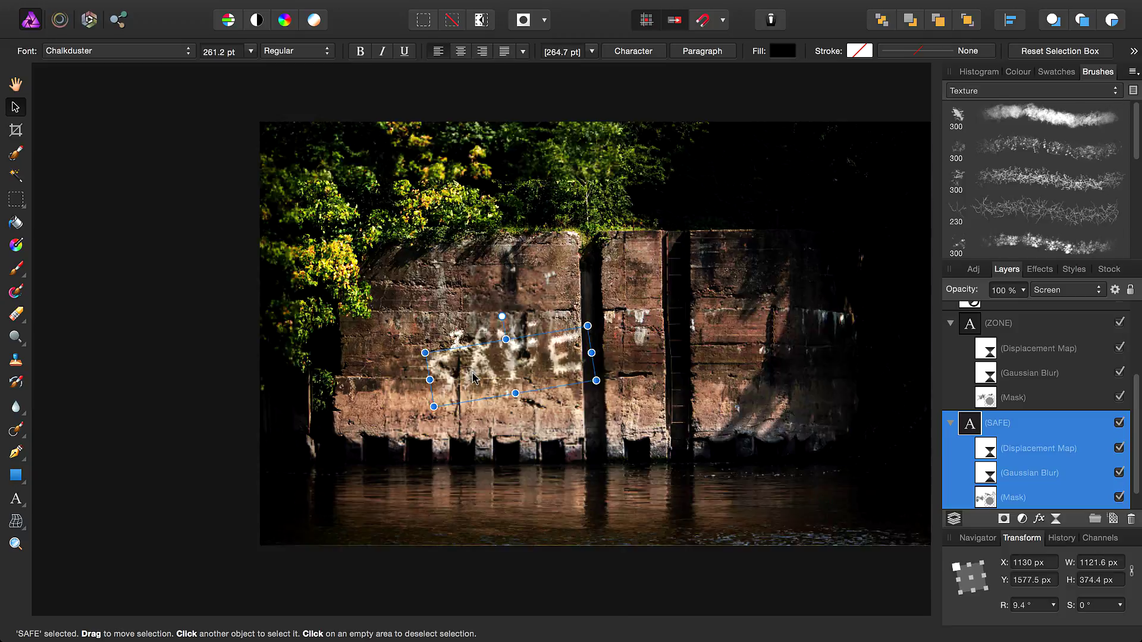
pyautogui.scroll(1, 472, 374)
pyautogui.moveTo(525, 364); pyautogui.dragTo(463, 286)
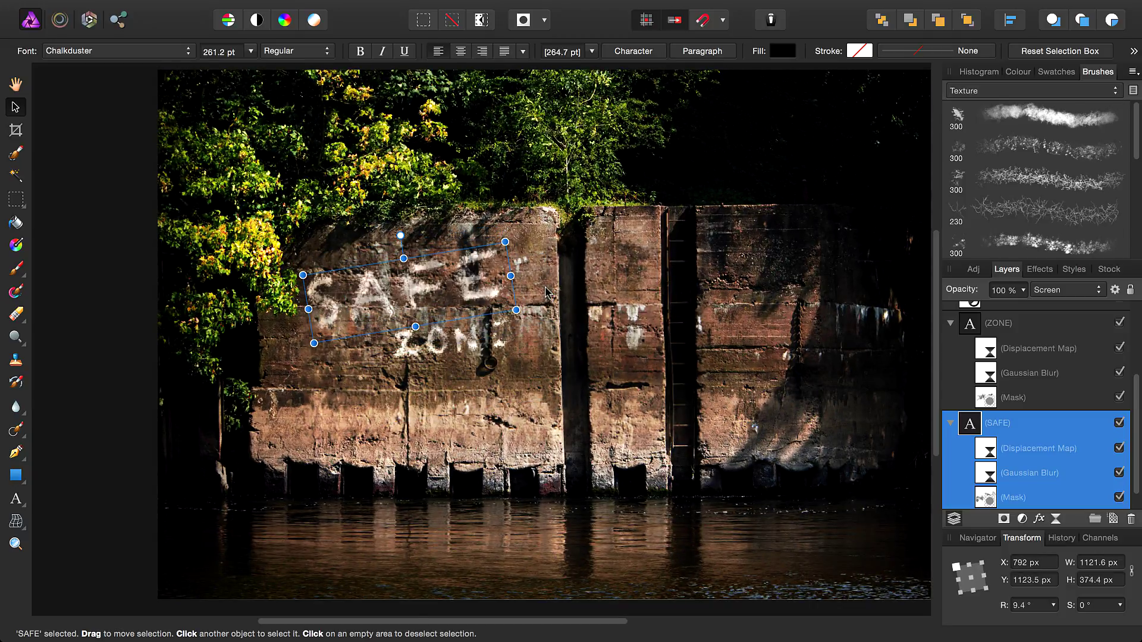
pyautogui.click(561, 310)
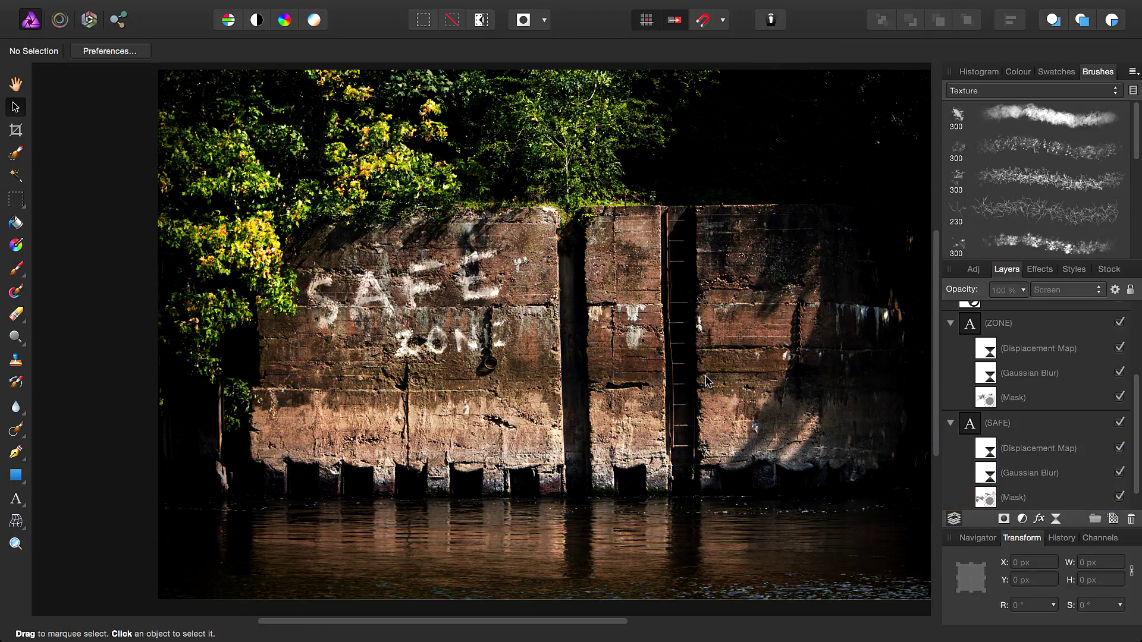
pyautogui.scroll(5, 1083, 420)
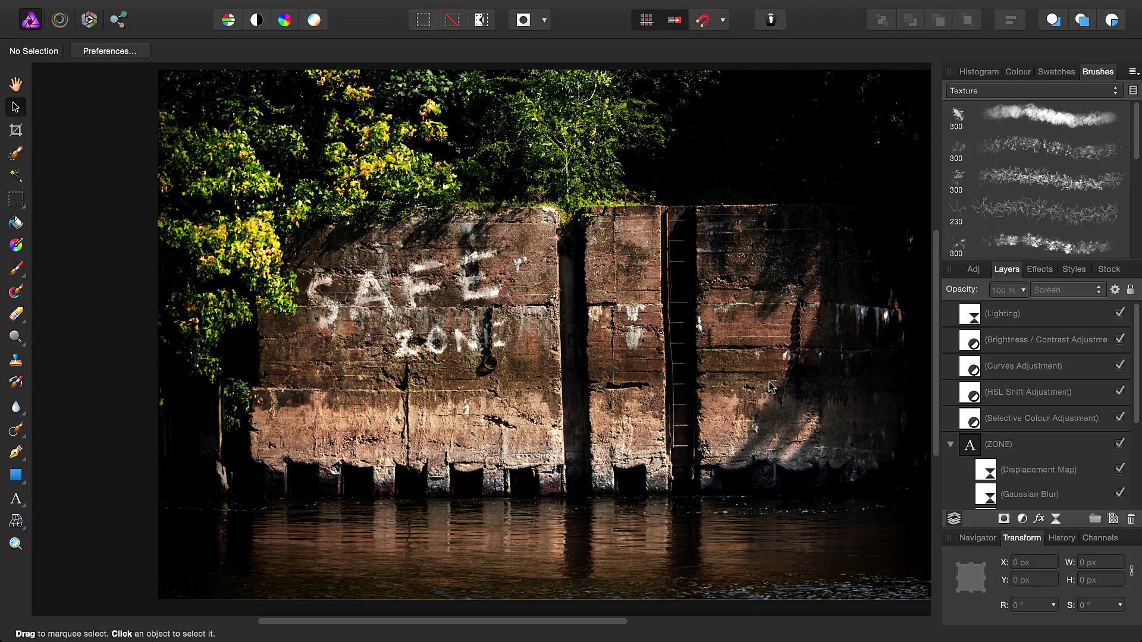
pyautogui.press('super+0')
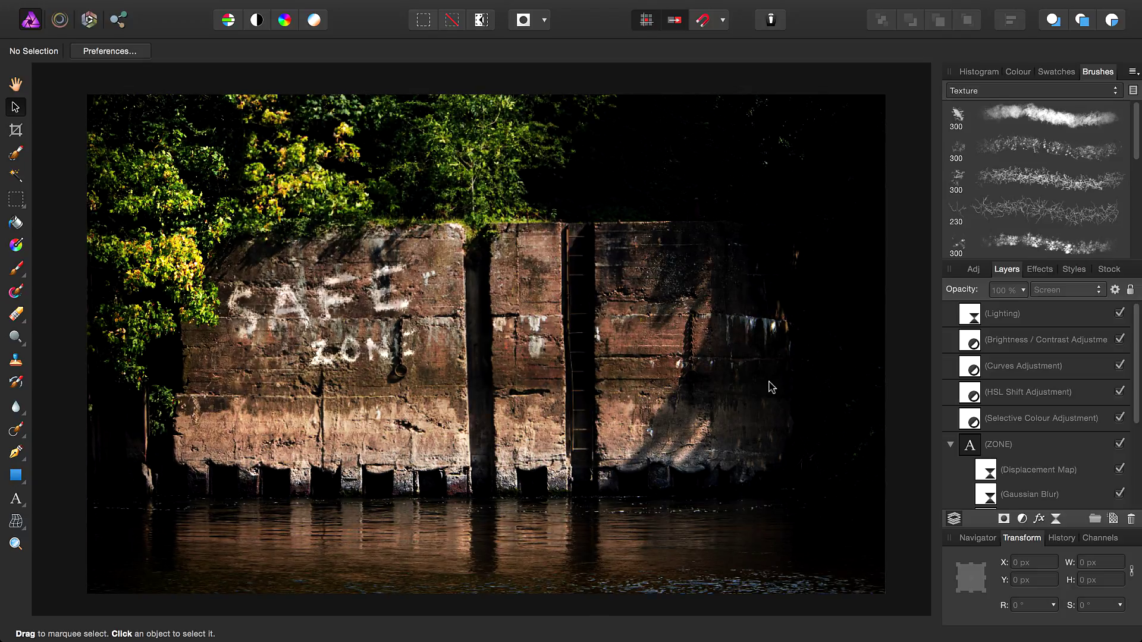